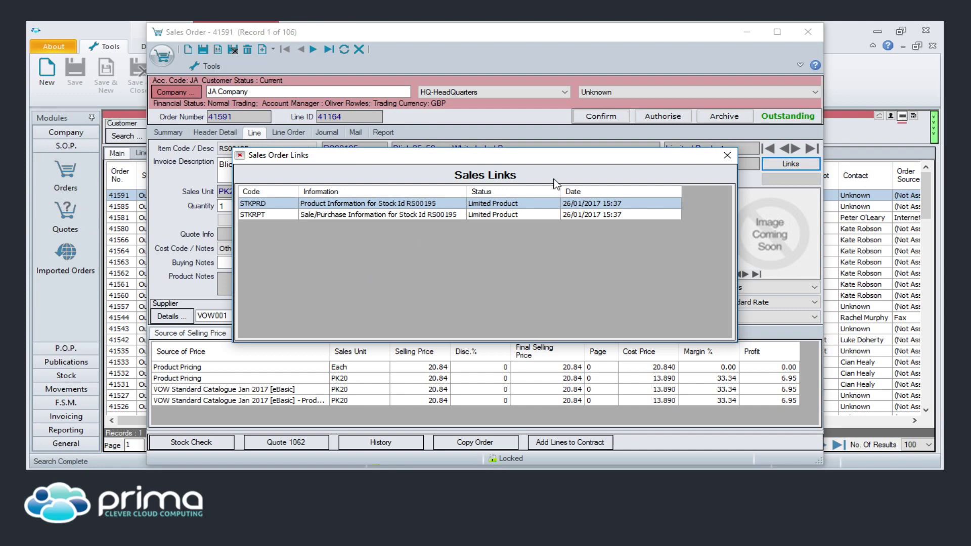
# Close the Sales Links list and the JA Company sales order.
pyautogui.click(727, 158)
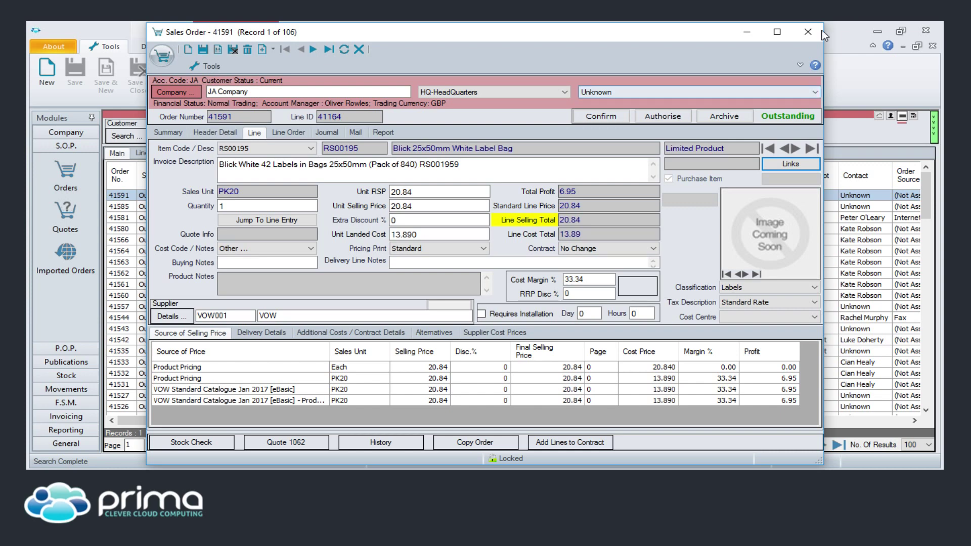
pyautogui.click(808, 34)
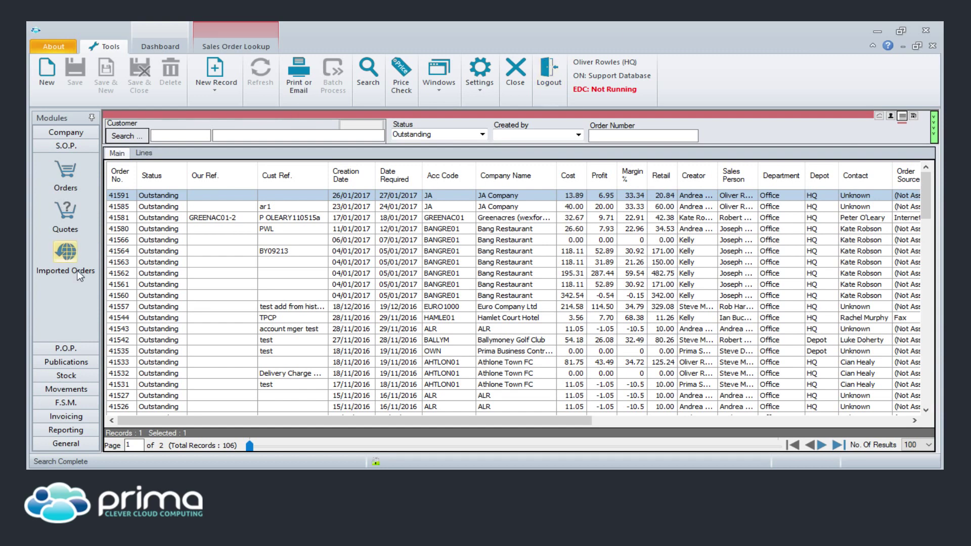
# Open the purchase requirements lookup and search for requirements with the status Requested.
pyautogui.click(64, 348)
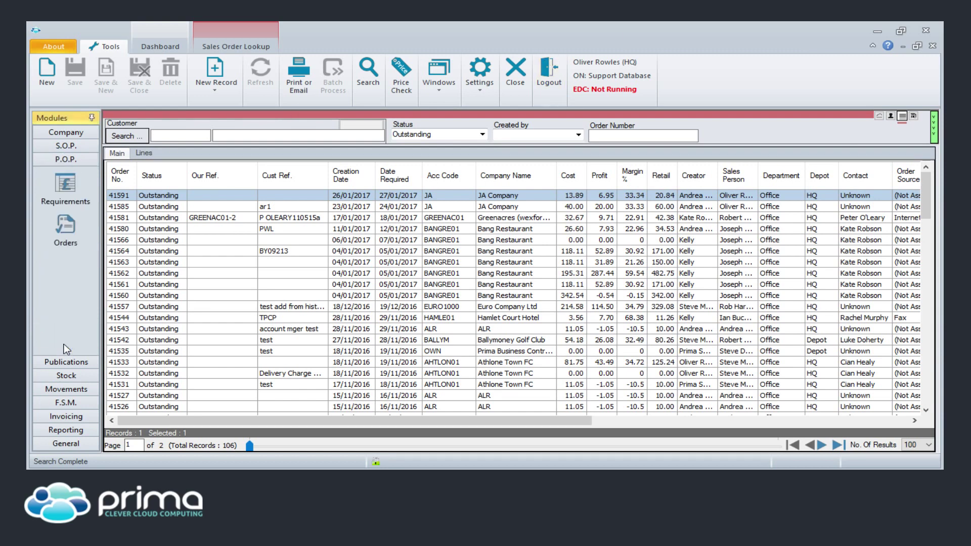
pyautogui.click(66, 188)
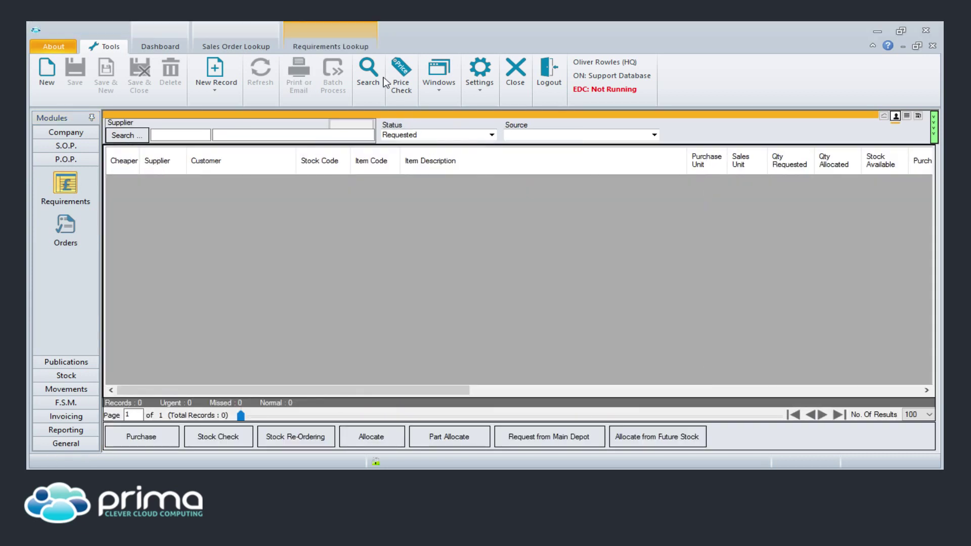
pyautogui.click(368, 70)
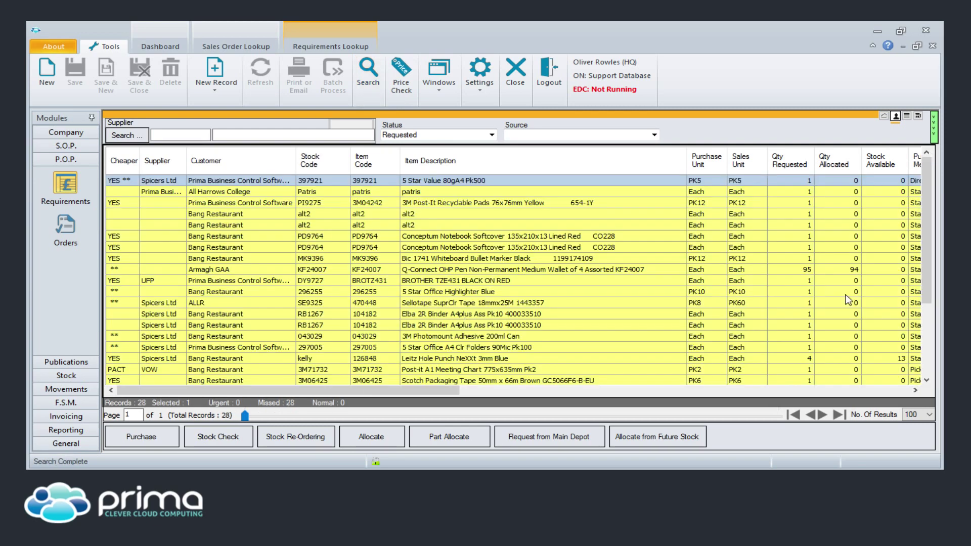
pyautogui.moveTo(926, 222); pyautogui.dragTo(921, 305)
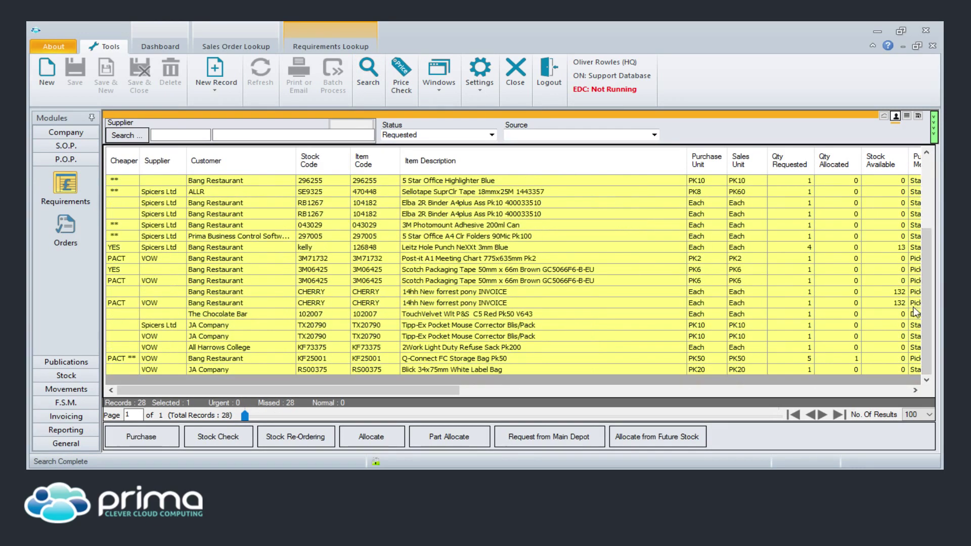
# Create a new sales order record for the customer found by the company name "athlone".
pyautogui.click(232, 83)
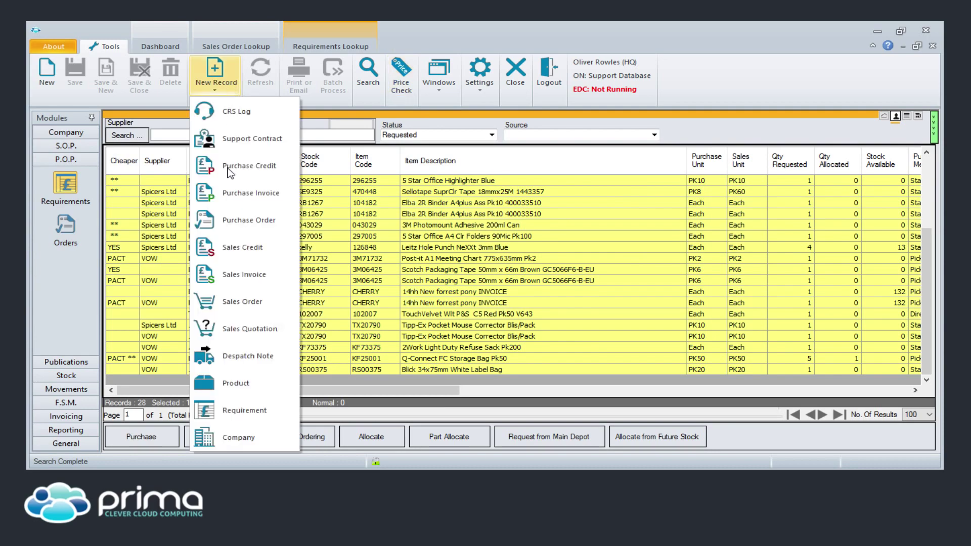
pyautogui.click(240, 297)
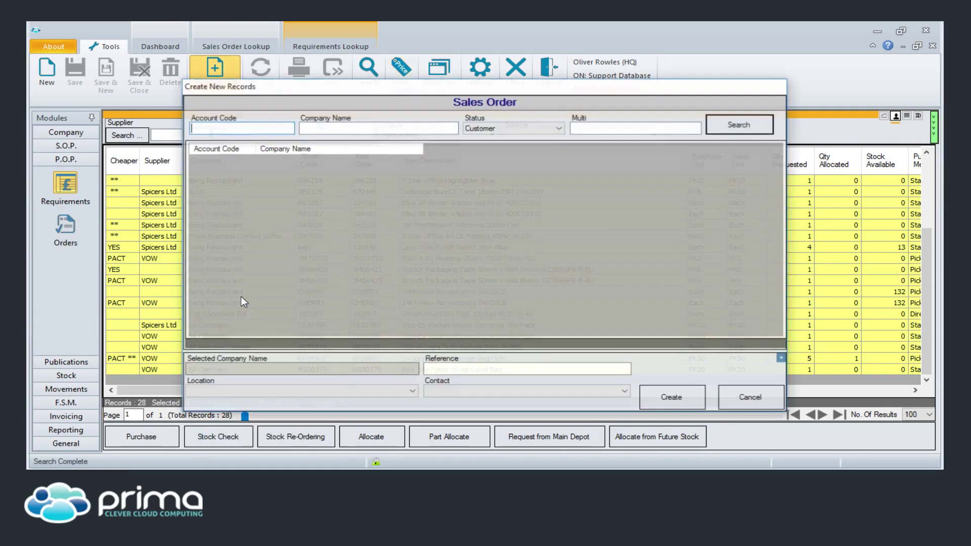
pyautogui.write('athlone')
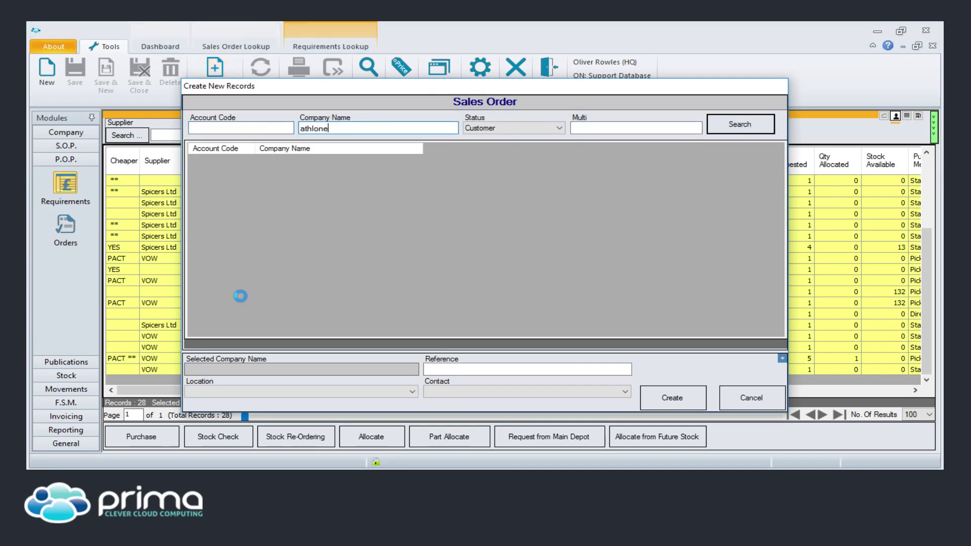
pyautogui.click(694, 388)
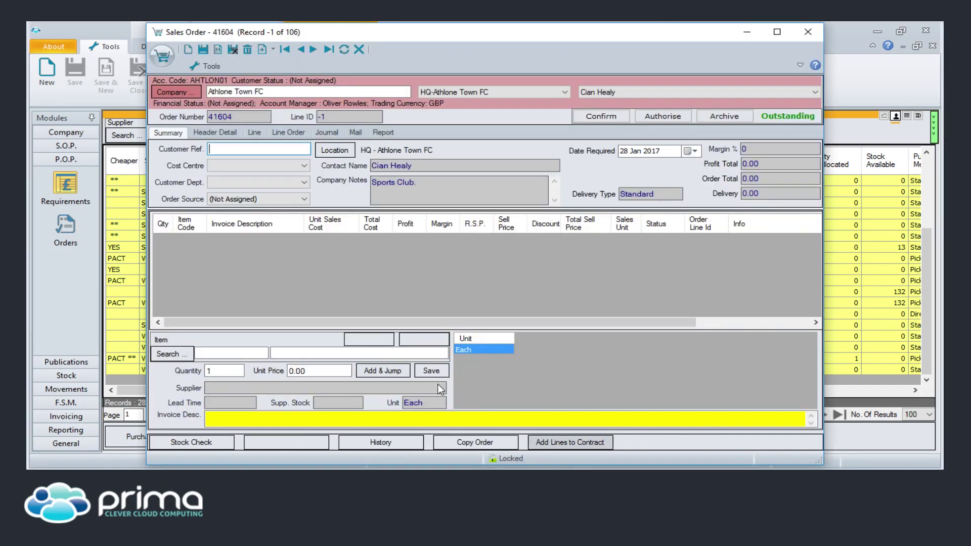
# Add item KF24009 to the new sales order with a quantity of 10 and save the line.
pyautogui.click(213, 352)
pyautogui.write('k')
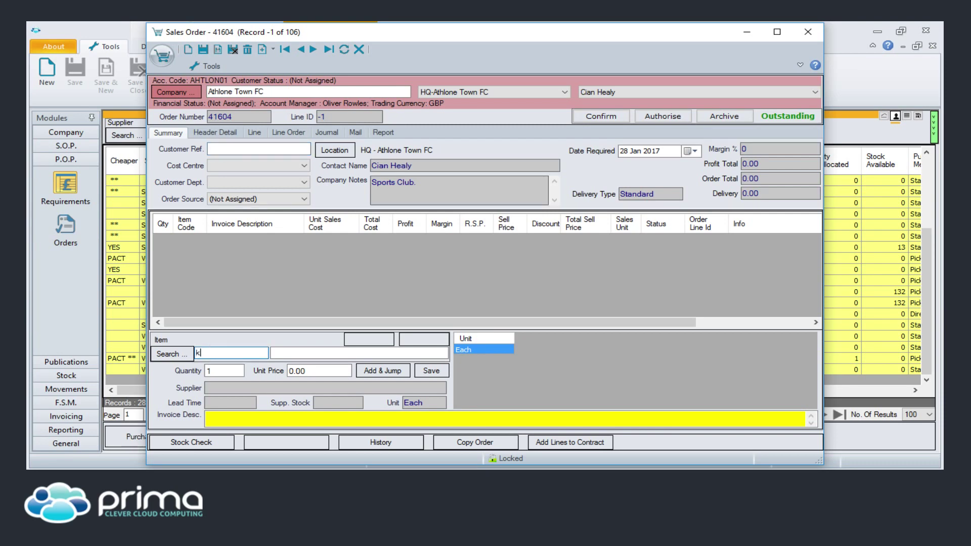
pyautogui.write('f24009')
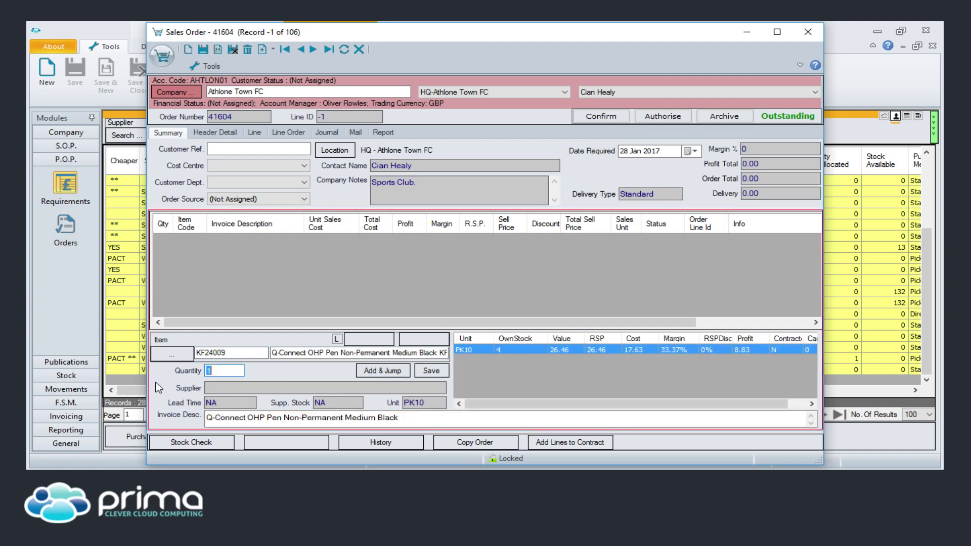
pyautogui.write('10')
pyautogui.click(431, 370)
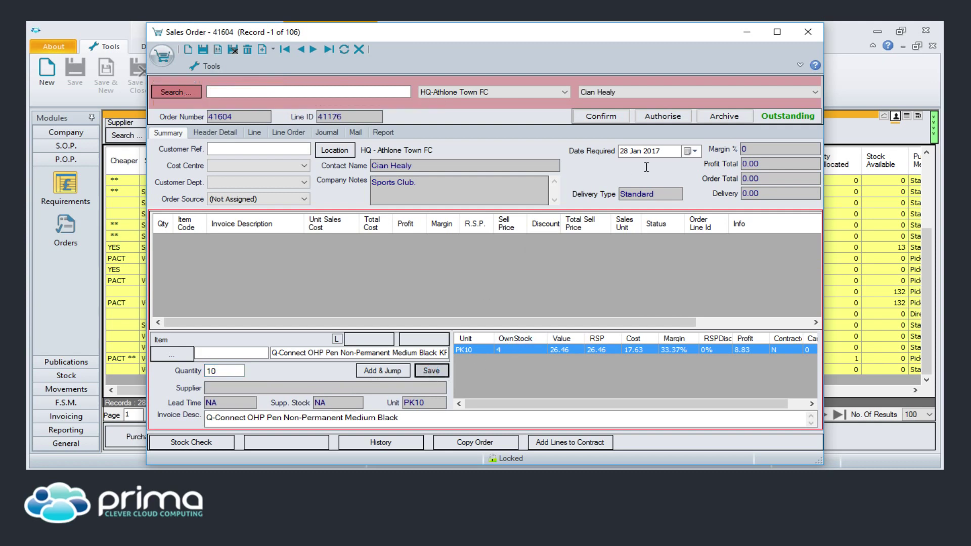
# Authorise the Athlone Town FC sales order, close it and rerun the requirements search.
pyautogui.click(656, 114)
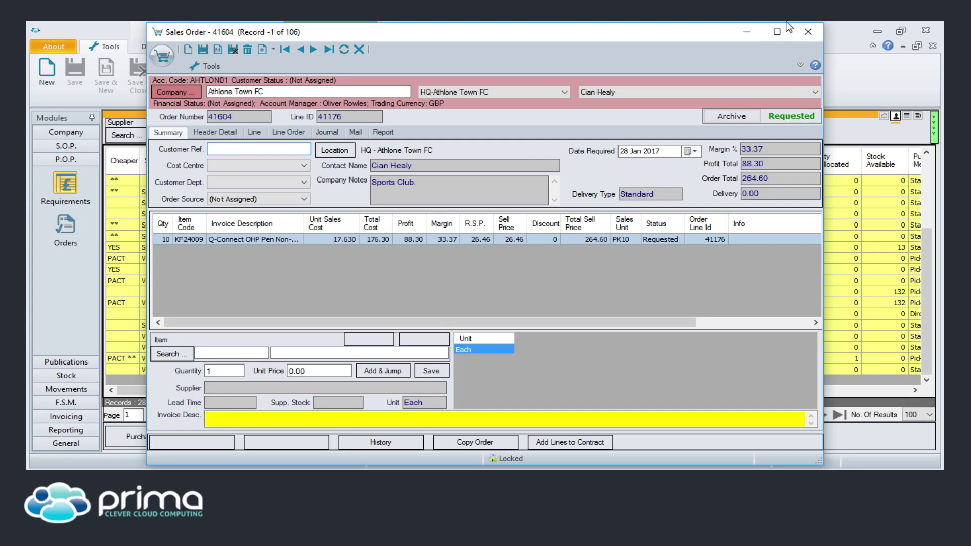
pyautogui.click(808, 31)
pyautogui.click(368, 73)
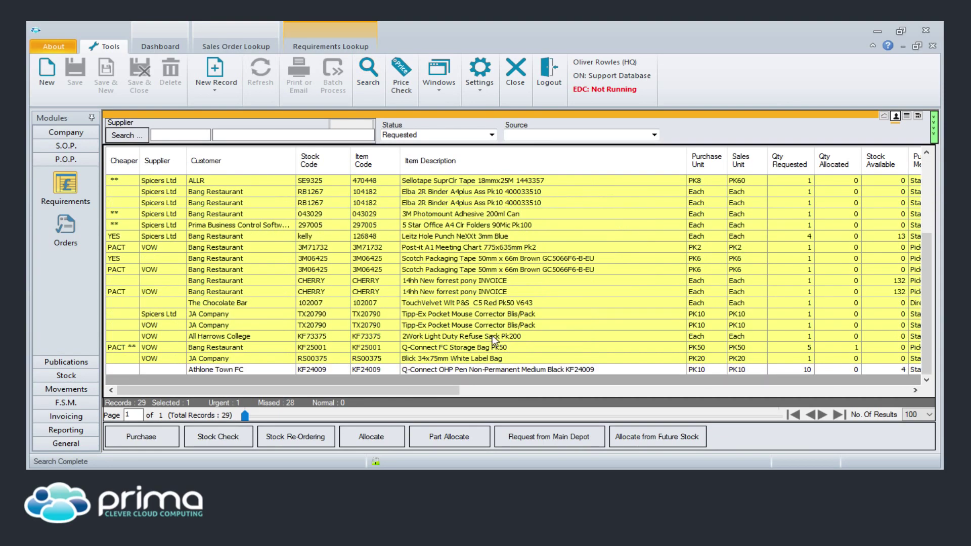
# Part allocate the available stock to the Athlone Town FC requirement for item KF24009.
pyautogui.click(805, 370)
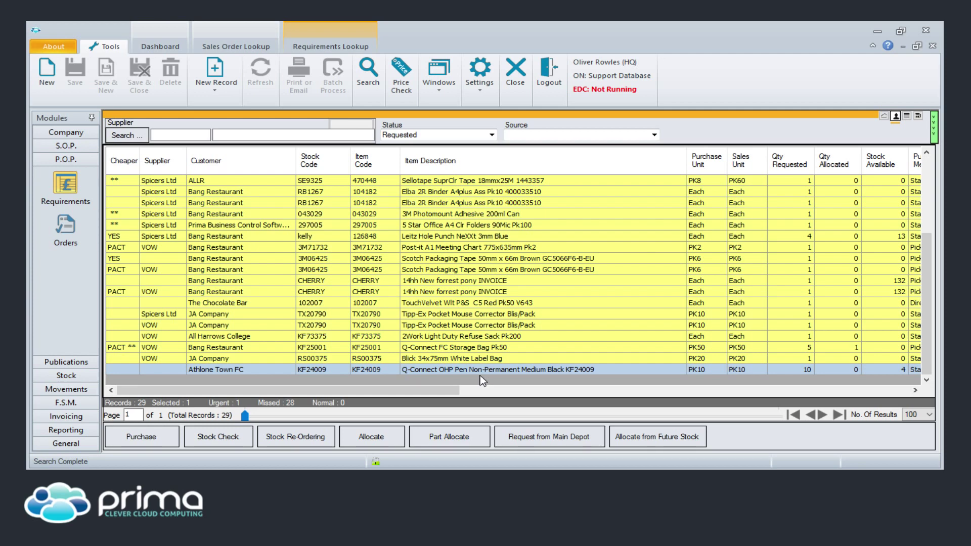
pyautogui.click(441, 436)
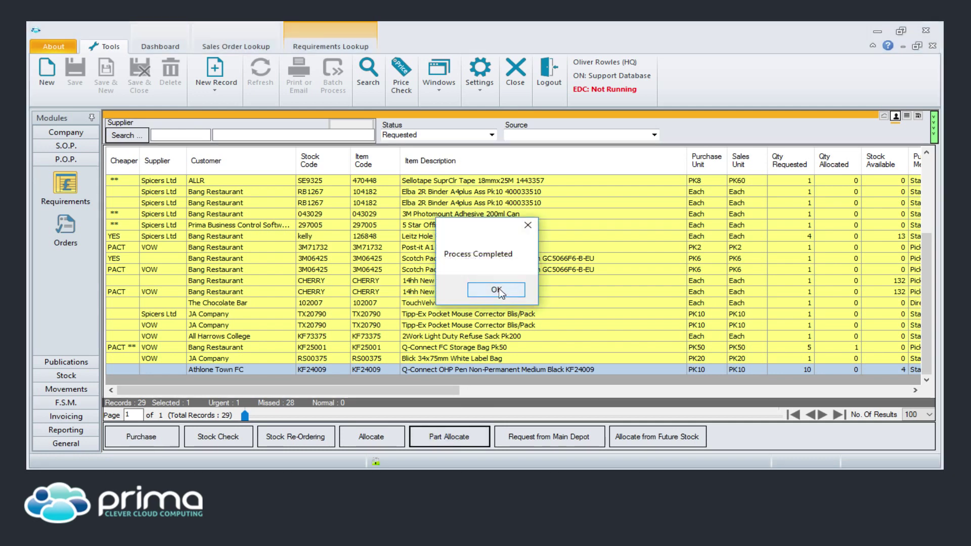
pyautogui.click(496, 290)
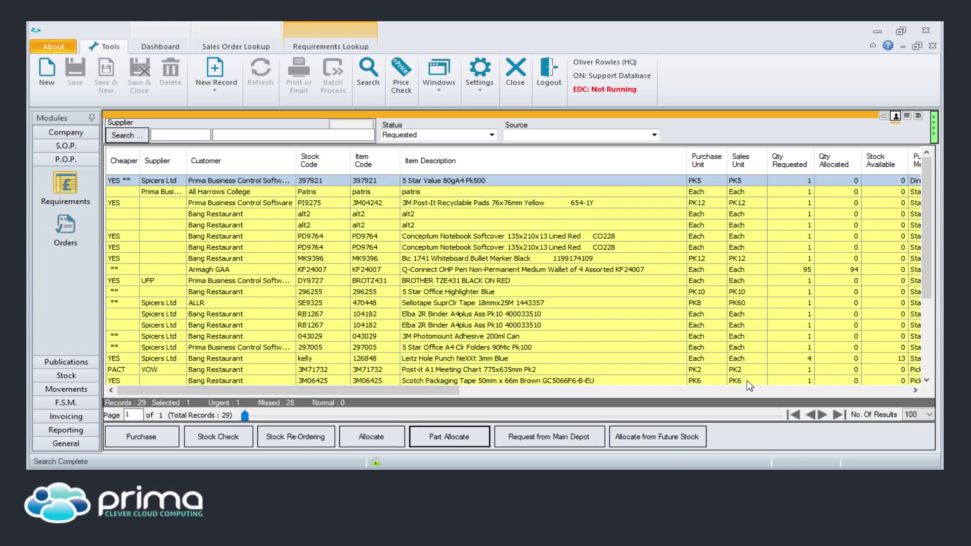
# Check the allocated and outstanding quantities of the Athlone Town FC requirement for KF24009.
pyautogui.scroll(-4, 582, 281)
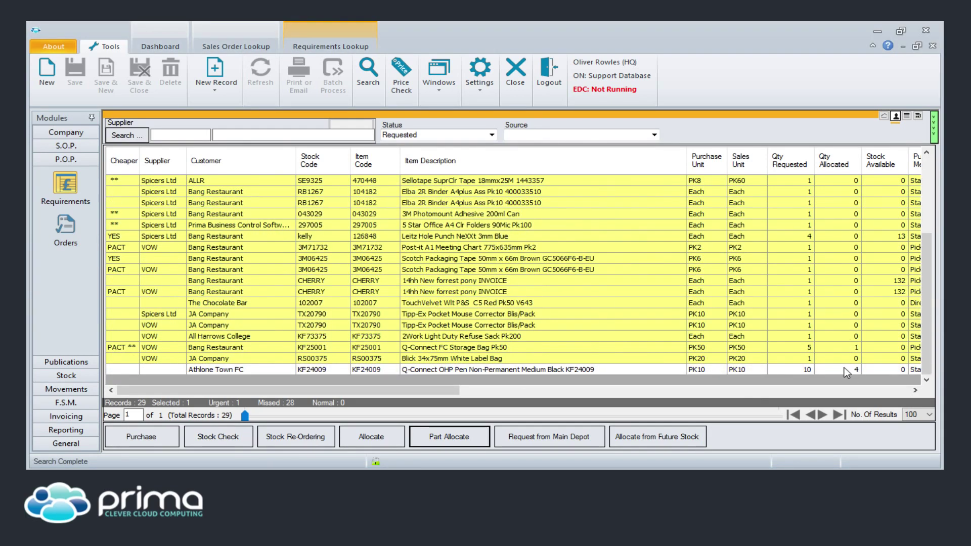
pyautogui.moveTo(429, 388); pyautogui.dragTo(633, 390)
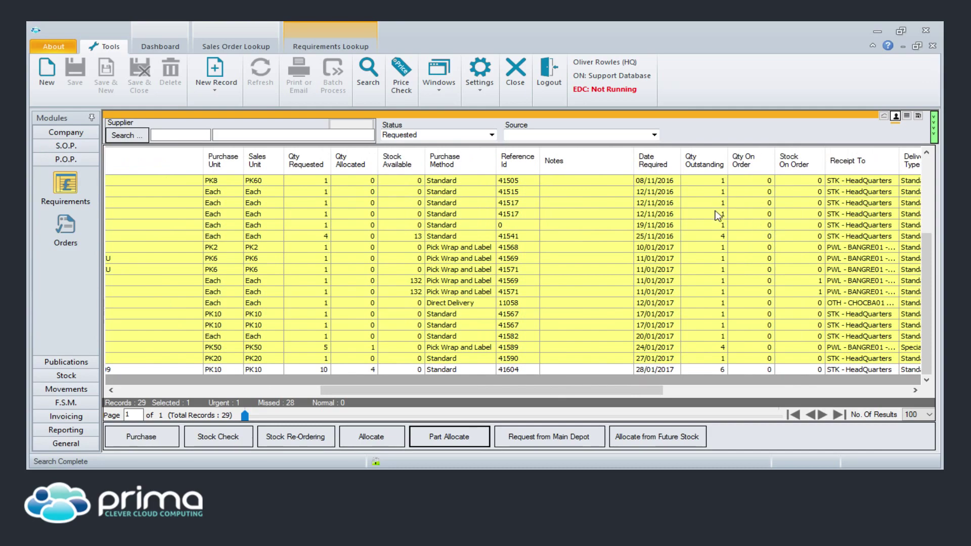
pyautogui.moveTo(475, 390); pyautogui.dragTo(209, 389)
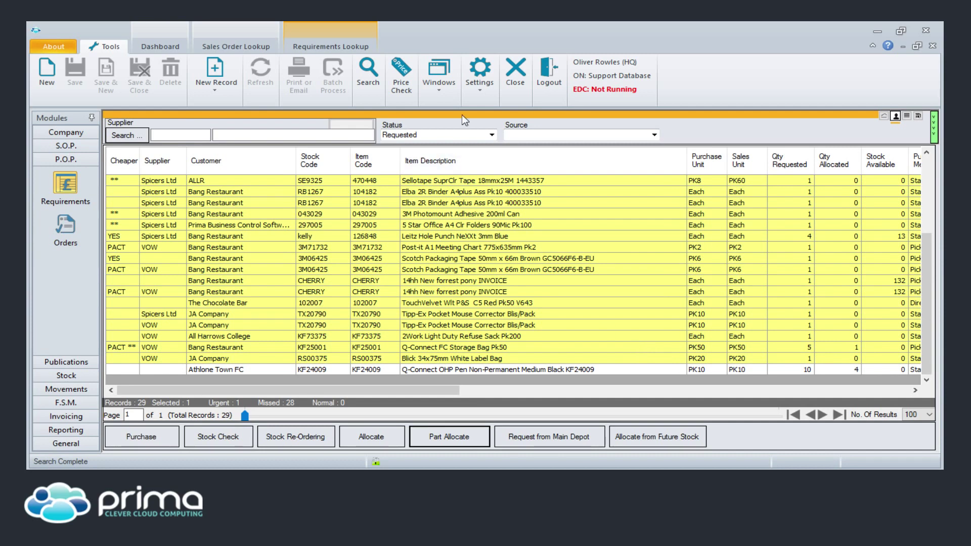
# Close the requirements lookup and list only the sales orders with the status Allocated.
pyautogui.click(517, 66)
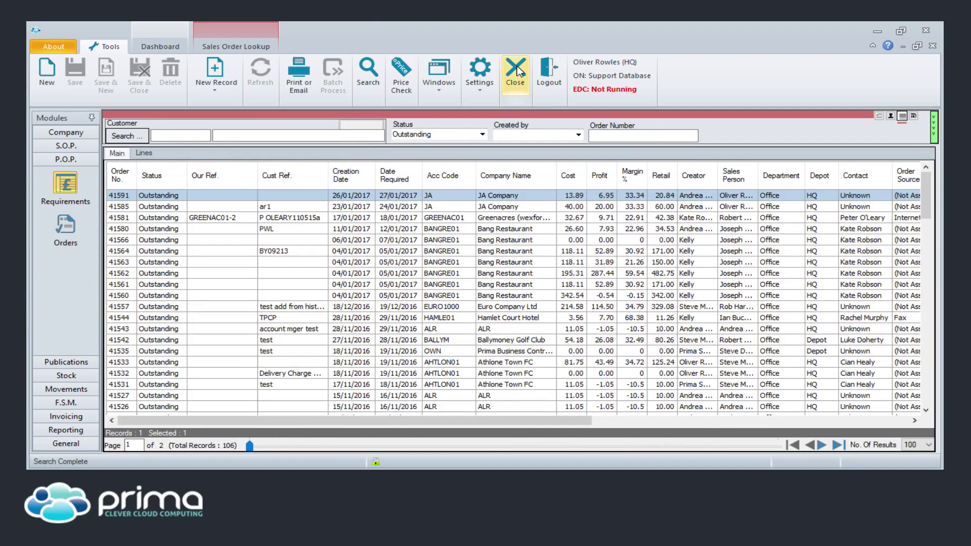
pyautogui.click(482, 135)
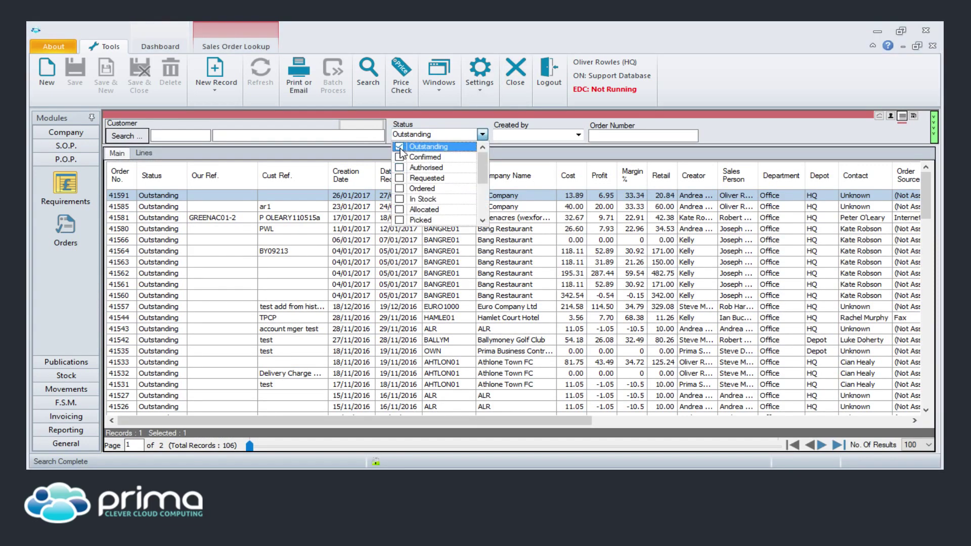
pyautogui.click(399, 148)
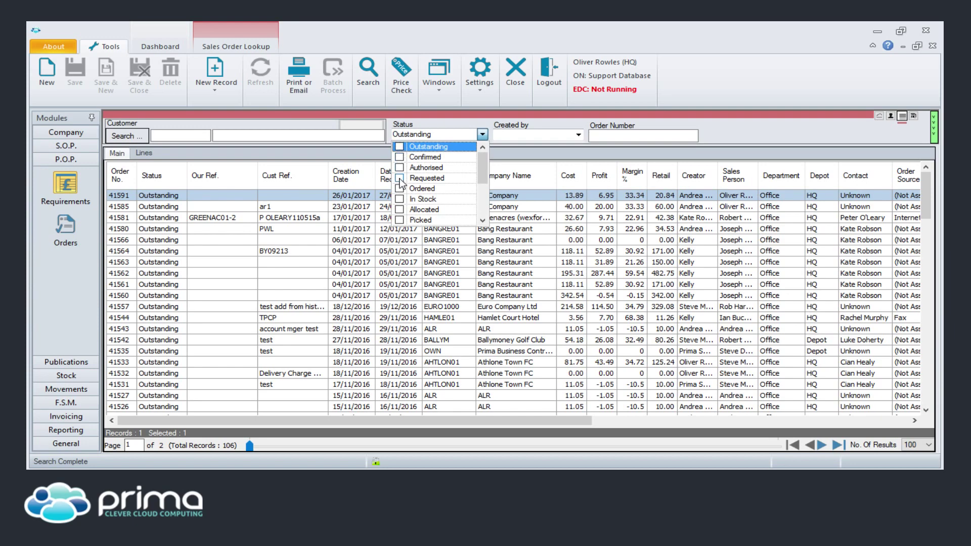
pyautogui.click(400, 211)
pyautogui.press('Return')
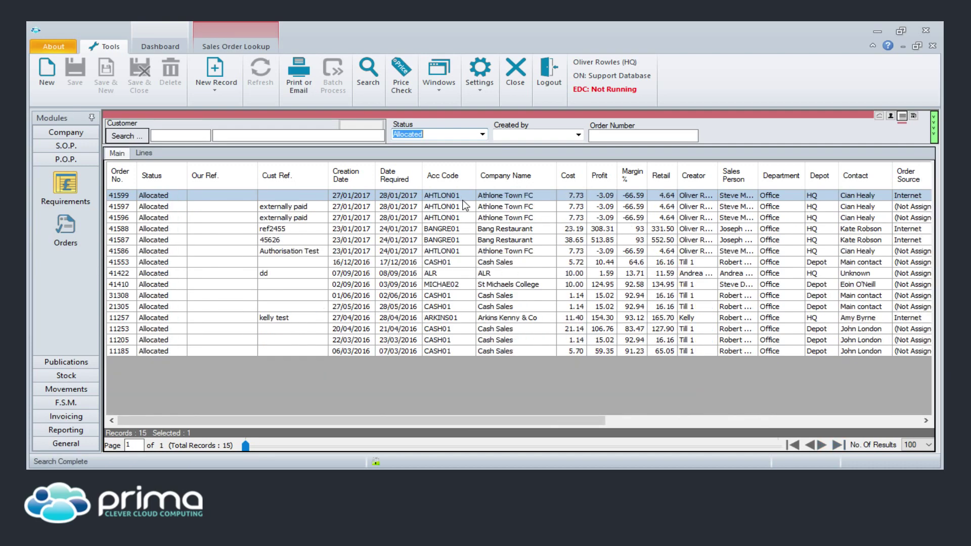
# Open the first allocated Athlone Town FC order and view the line details of item KF24001.
pyautogui.click(141, 198)
pyautogui.doubleClick(140, 199)
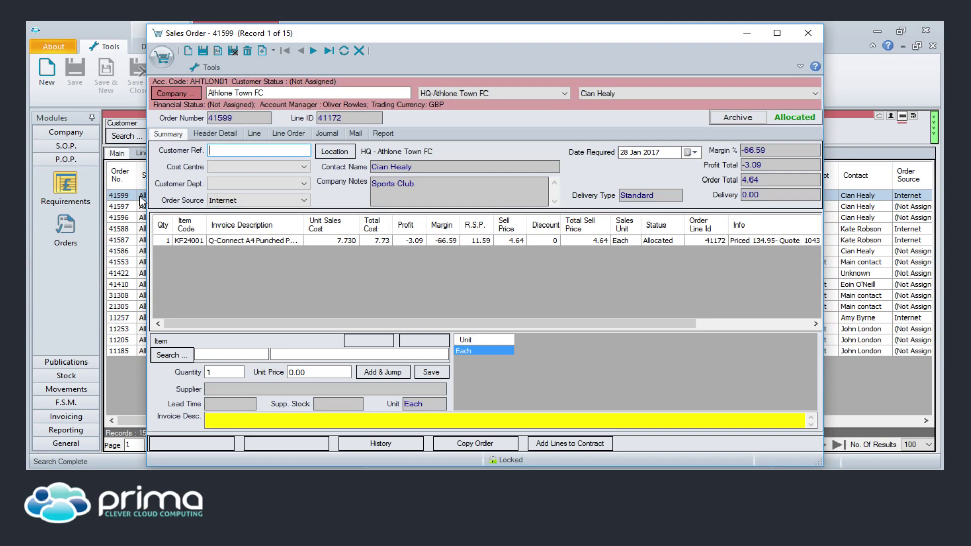
pyautogui.click(560, 240)
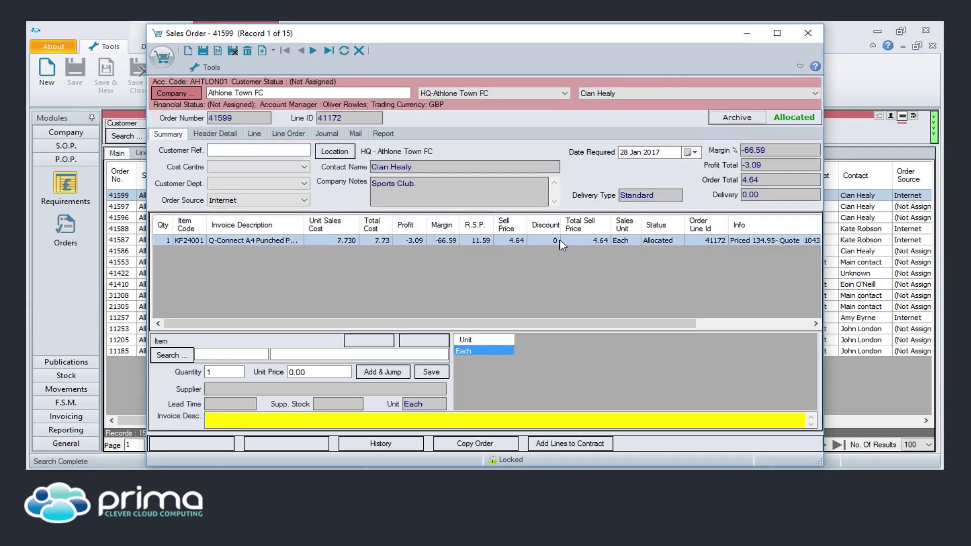
pyautogui.doubleClick(560, 241)
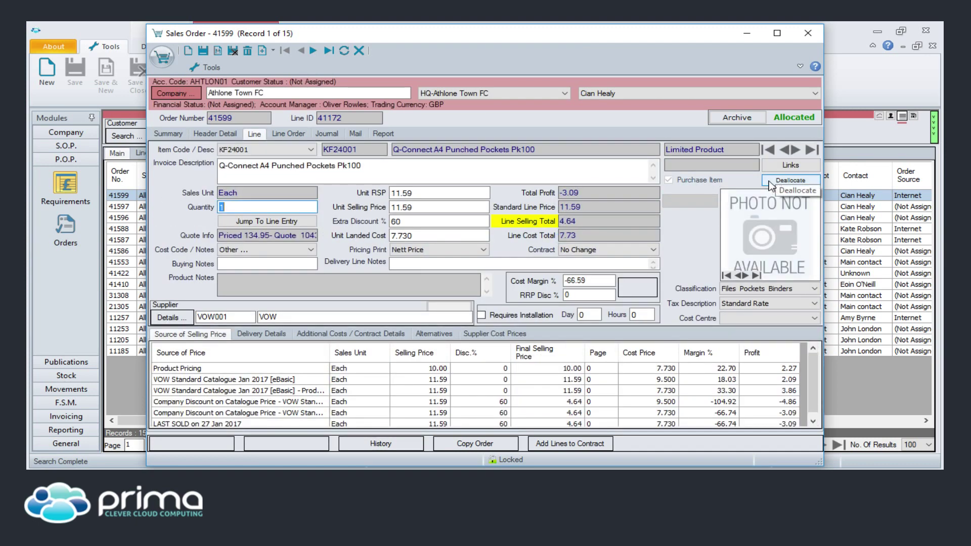
# Try to delete the allocated Athlone Town FC sales order from its summary.
pyautogui.click(168, 134)
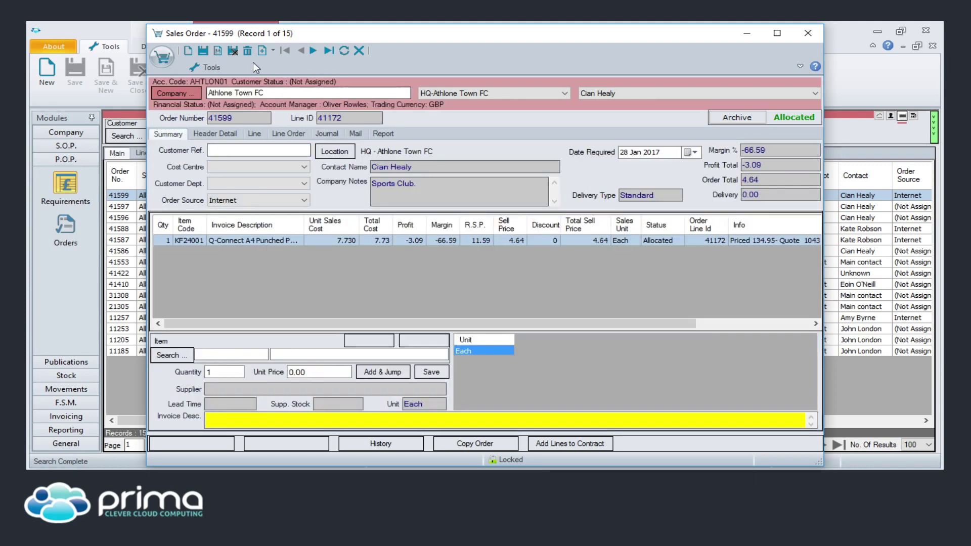
pyautogui.click(248, 50)
pyautogui.click(472, 293)
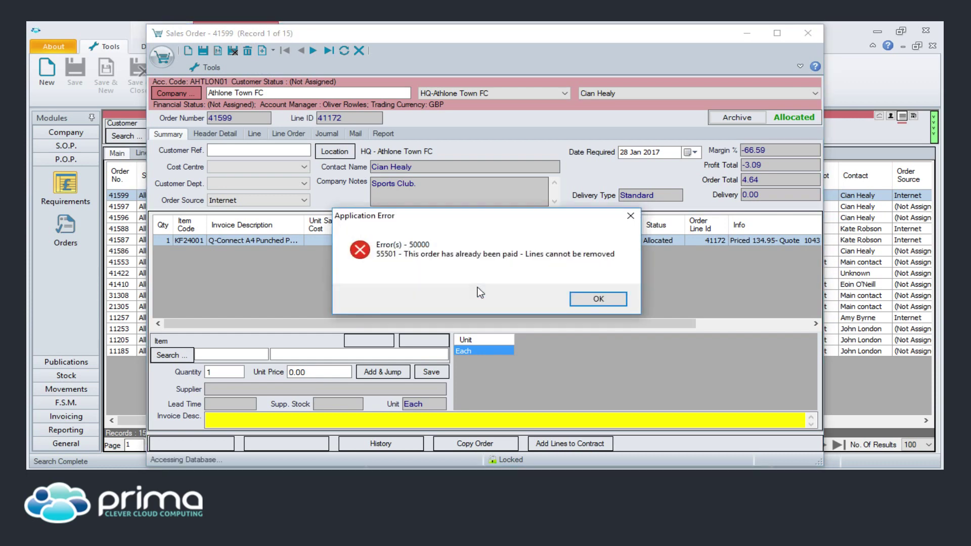
pyautogui.click(597, 299)
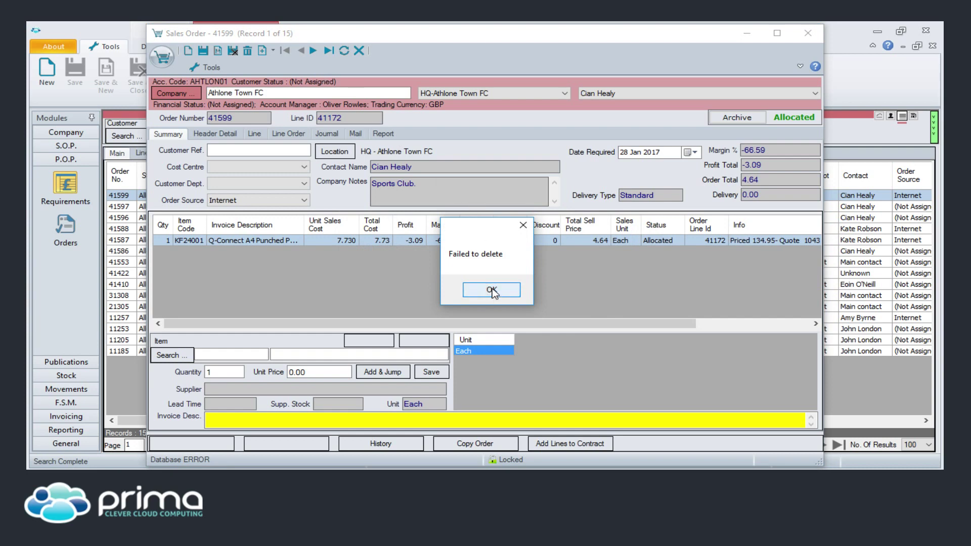
pyautogui.click(492, 291)
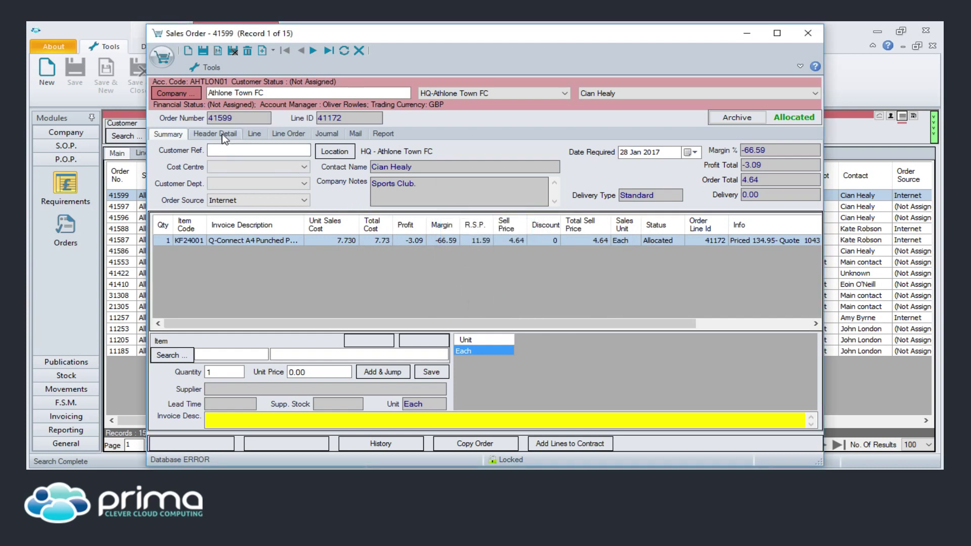
# Review the header details of the Athlone Town FC order and close the order.
pyautogui.click(218, 134)
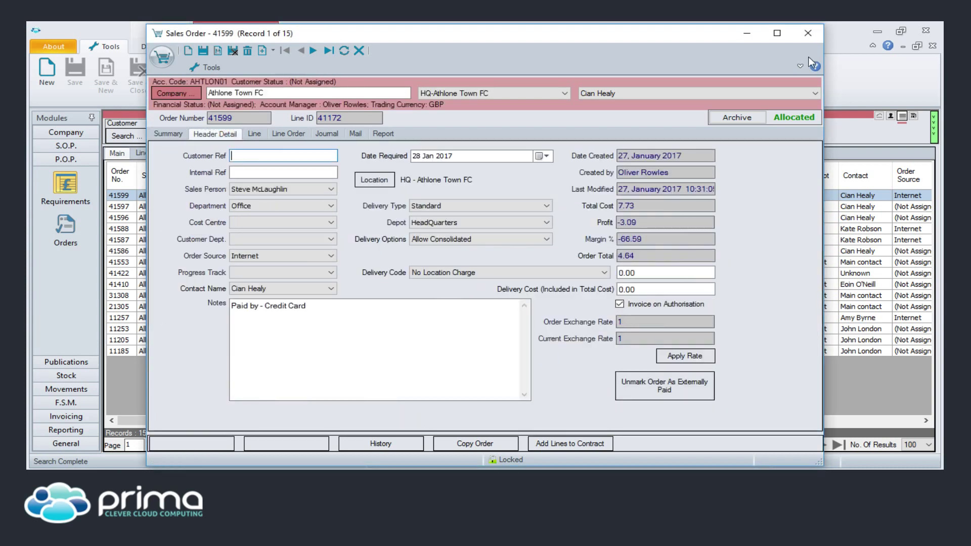
pyautogui.click(808, 33)
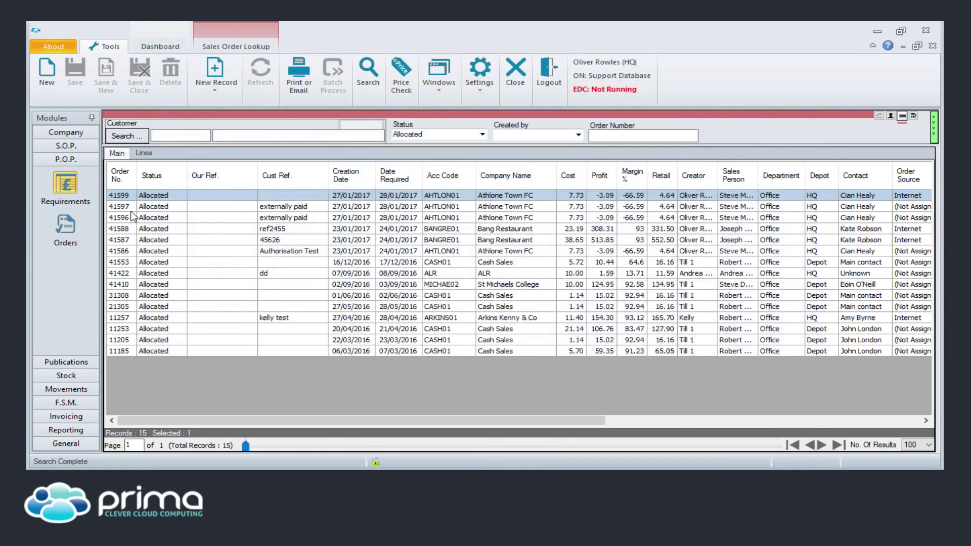
# Open the allocated sales order for St Michaels College.
pyautogui.click(275, 287)
pyautogui.doubleClick(274, 289)
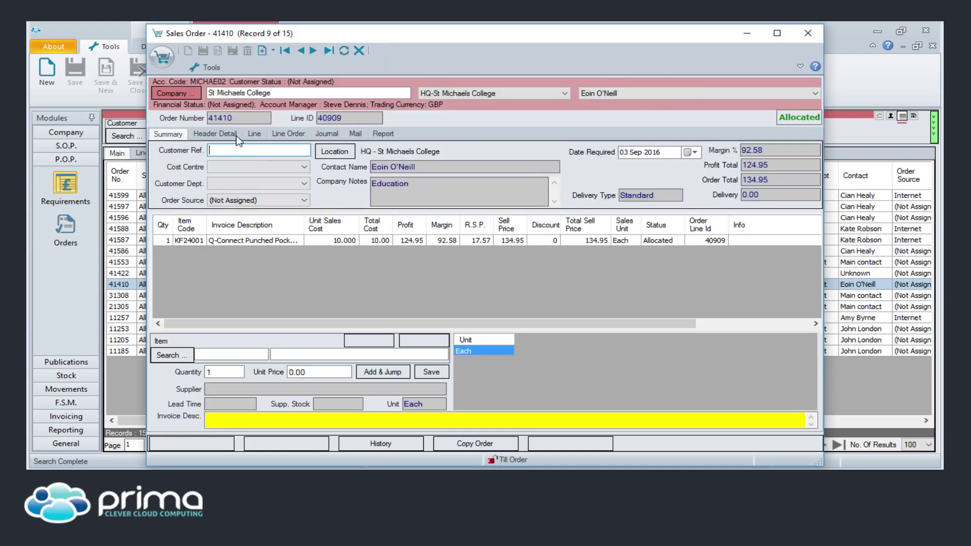
# Review the header details of the St Michaels College order and the following Cash Sales order, and close the order window.
pyautogui.click(228, 136)
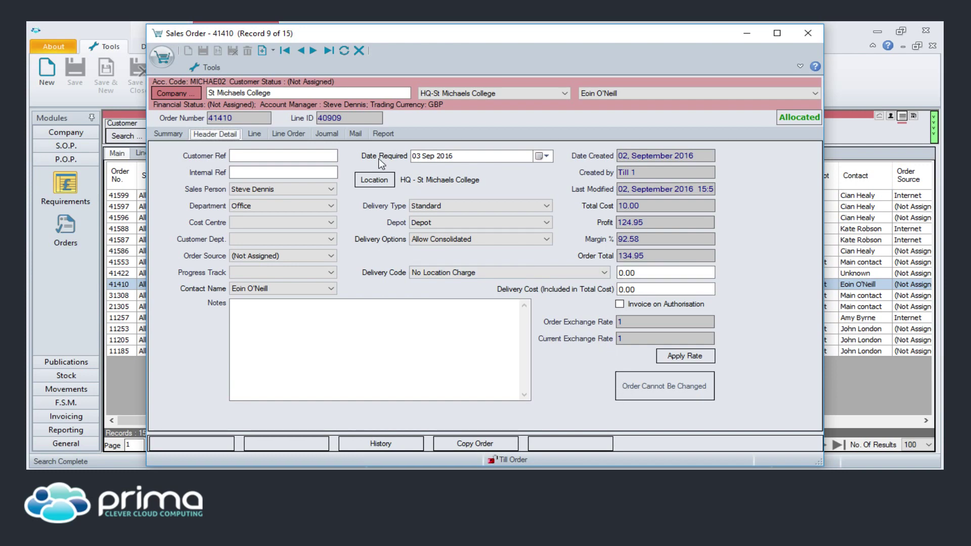
pyautogui.click(315, 50)
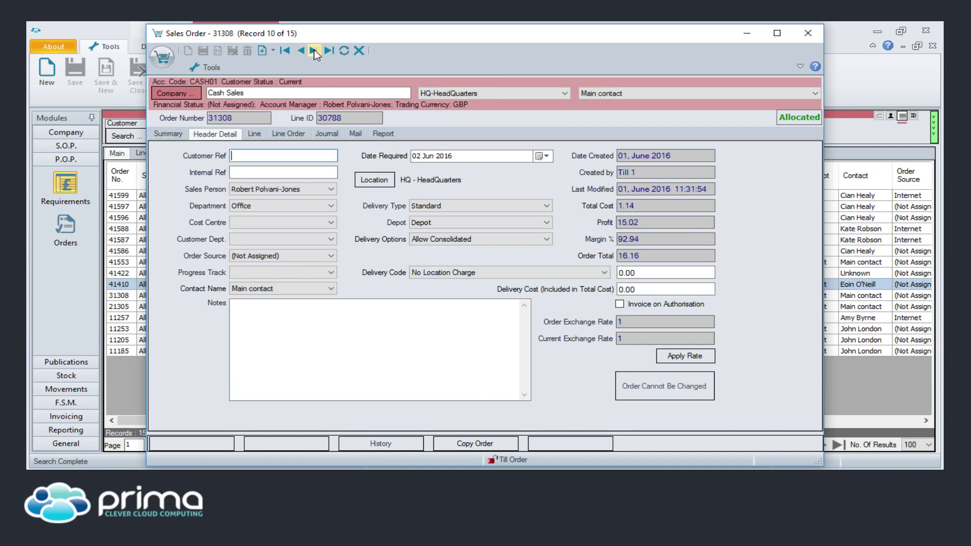
pyautogui.click(808, 33)
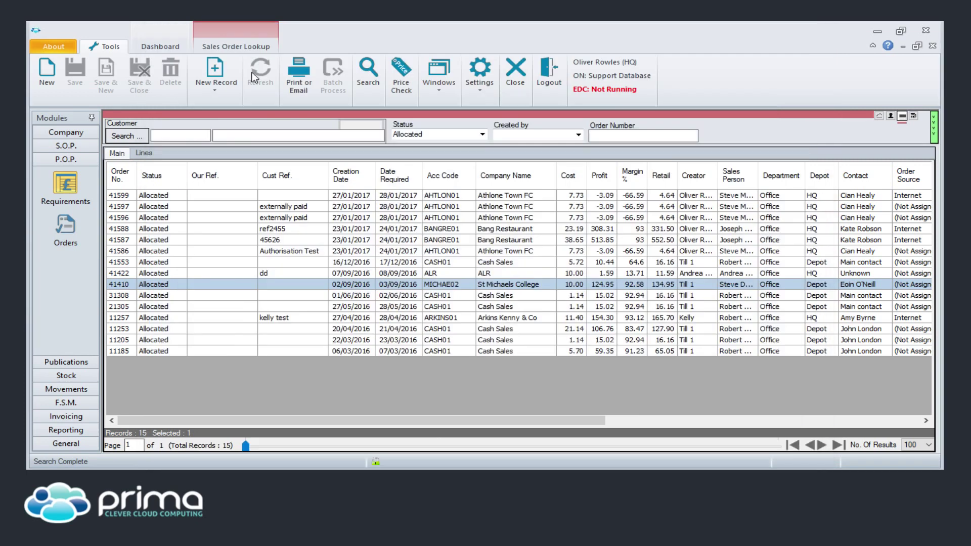
# Create a new sales order for the customer Athlone Town FC, finding the company by "athlone".
pyautogui.click(216, 76)
pyautogui.click(244, 301)
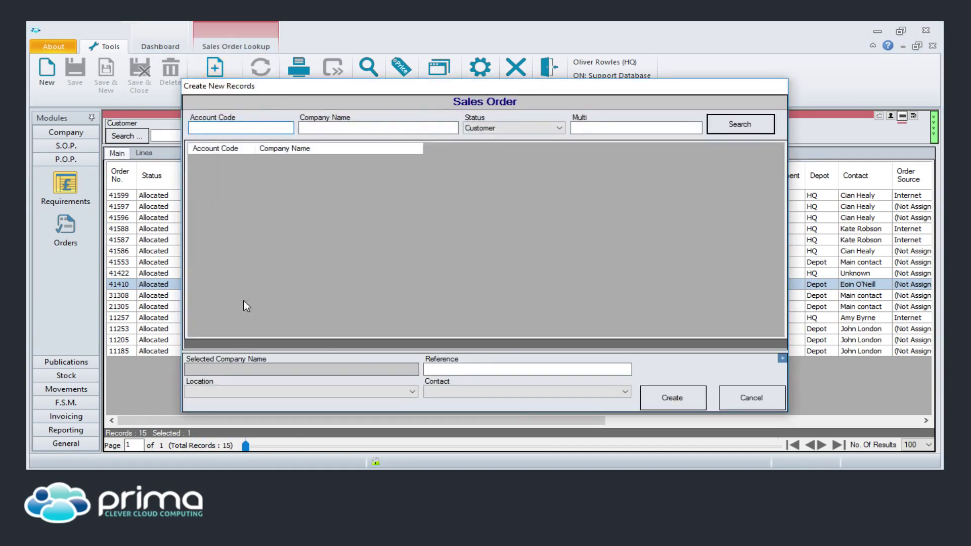
pyautogui.write('athlone')
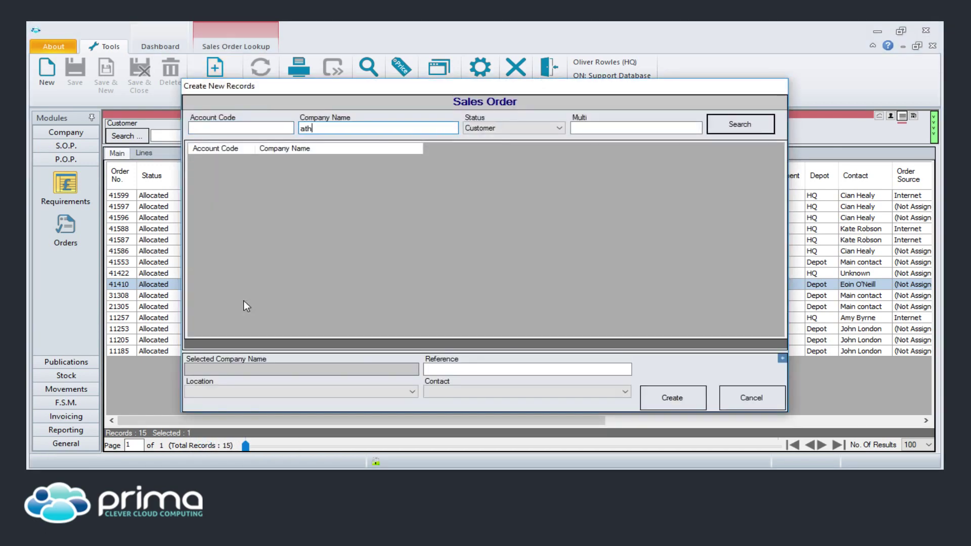
pyautogui.press('Return')
pyautogui.click(656, 398)
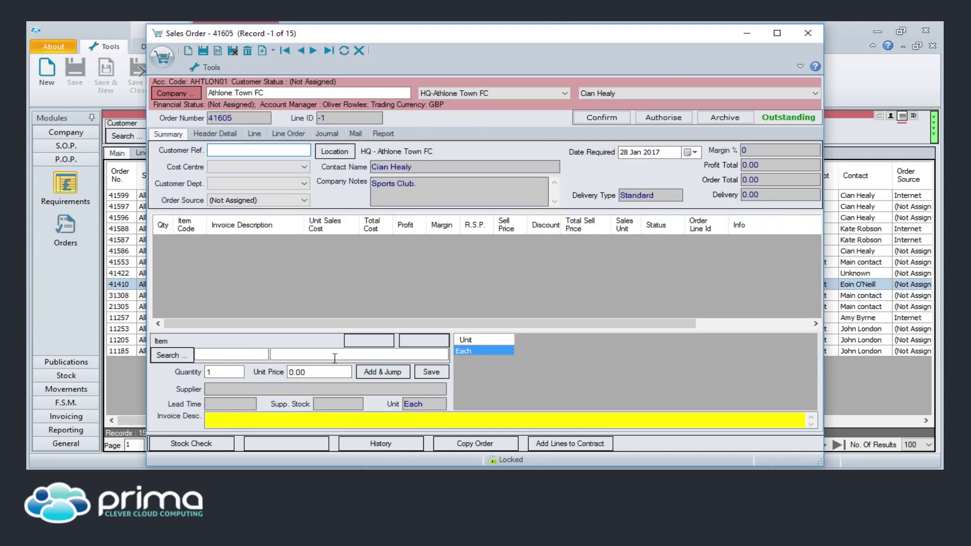
# Add one of item KF24001 to the new Athlone Town FC sales order and authorise the order.
pyautogui.click(252, 354)
pyautogui.write('kf24001')
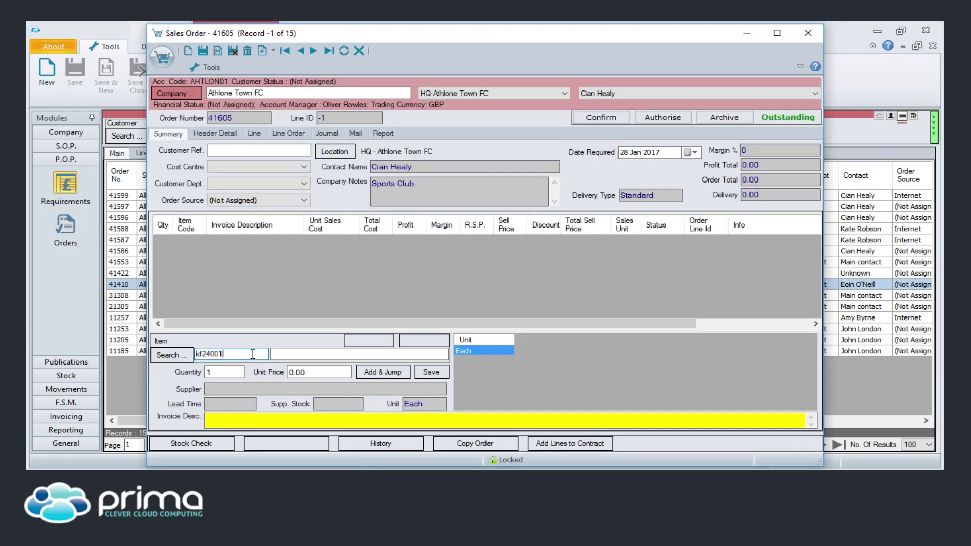
pyautogui.press('Return')
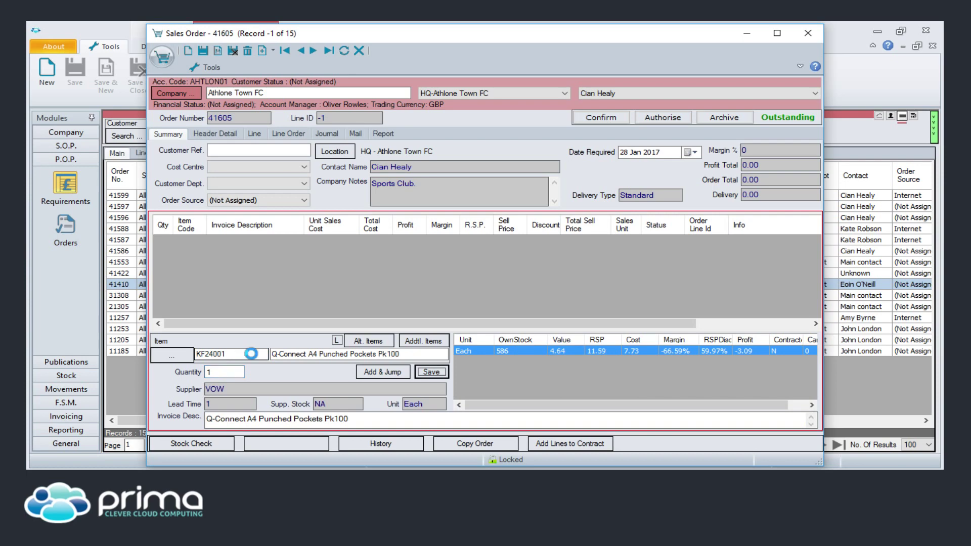
pyautogui.click(663, 118)
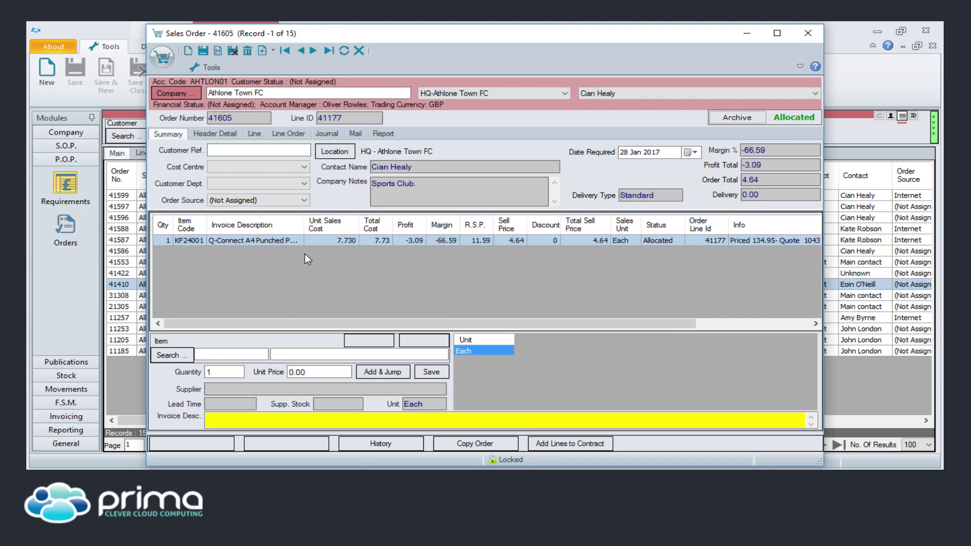
# Delete the newly allocated Athlone Town FC sales order, confirm the deletion and close the order window.
pyautogui.click(248, 50)
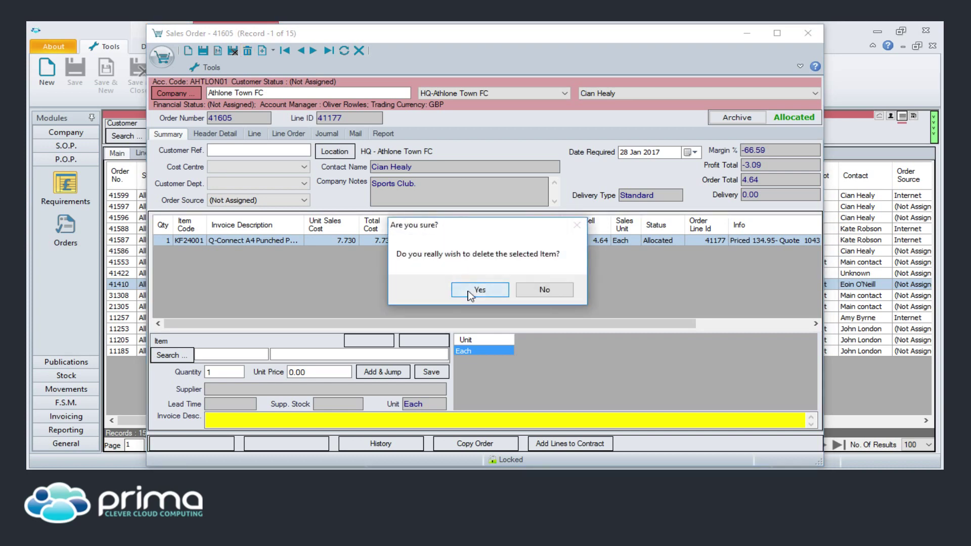
pyautogui.click(469, 293)
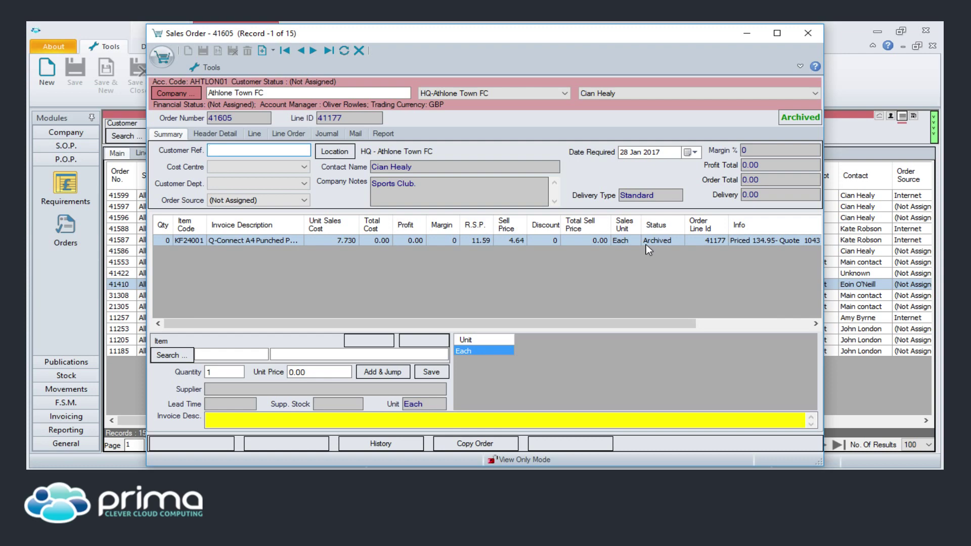
pyautogui.click(808, 35)
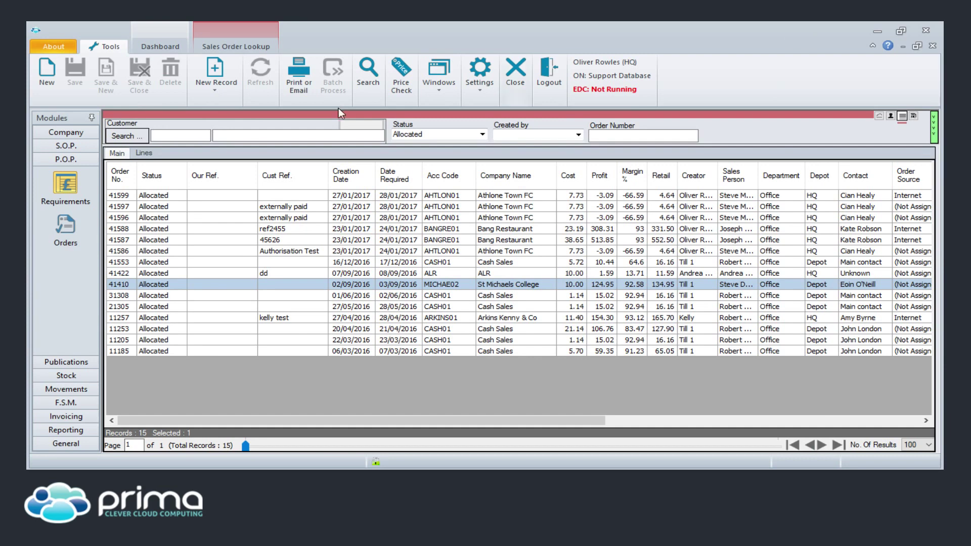
# Open the Contract Grid Manager from the Company module.
pyautogui.click(71, 134)
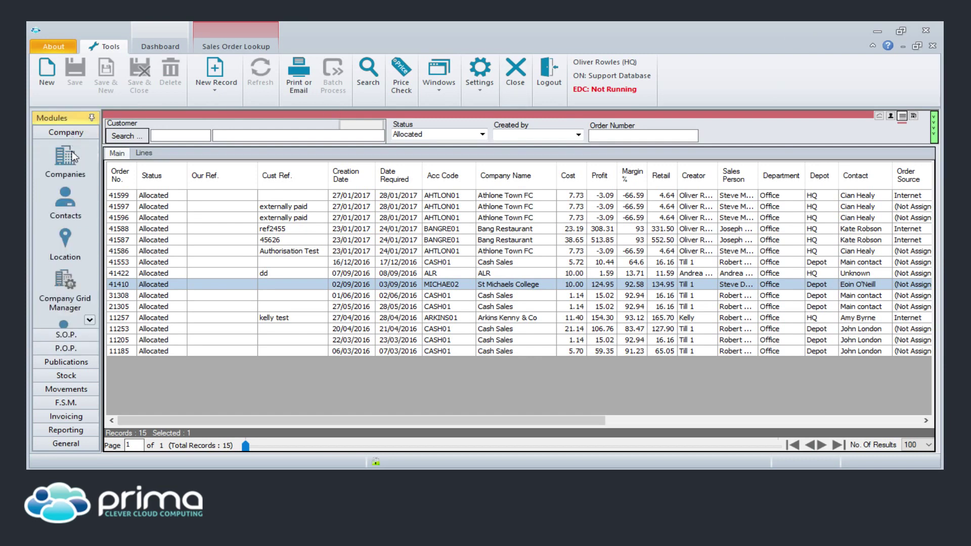
pyautogui.click(89, 320)
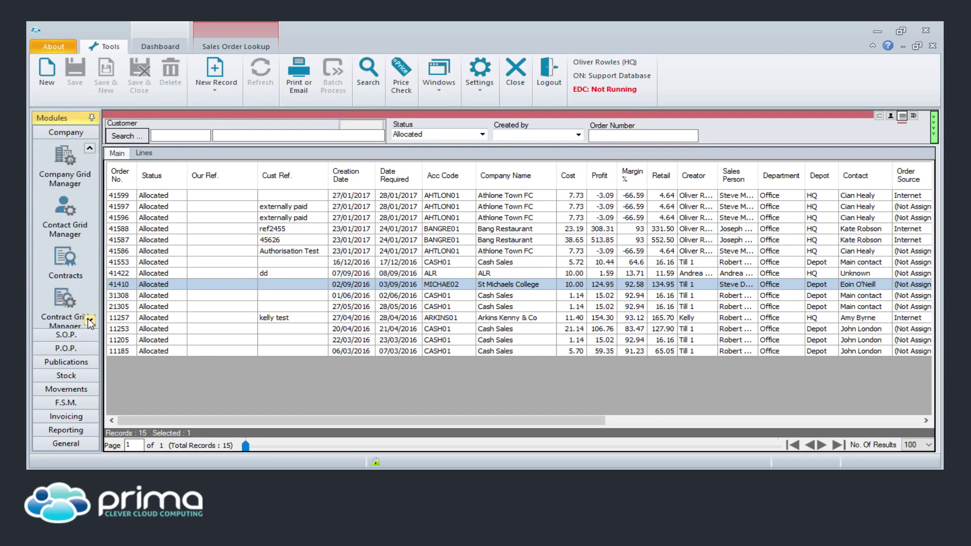
pyautogui.click(90, 321)
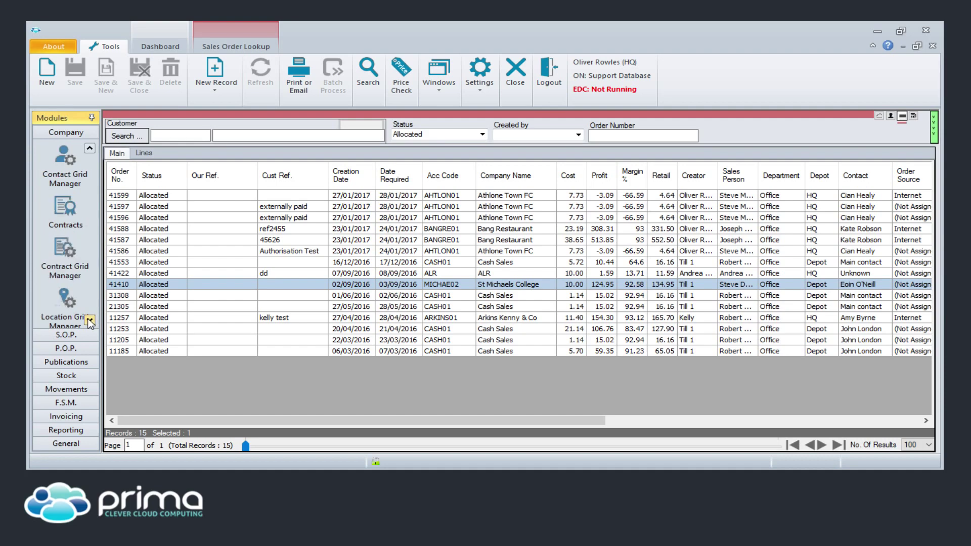
pyautogui.click(75, 262)
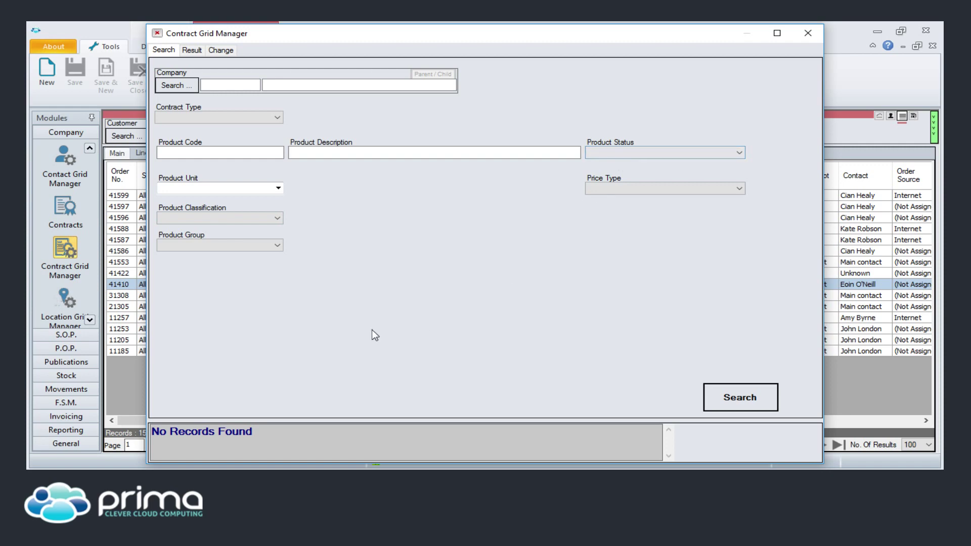
# Search the contract lines by the product classification Paper and view the matching results.
pyautogui.press('Tab')
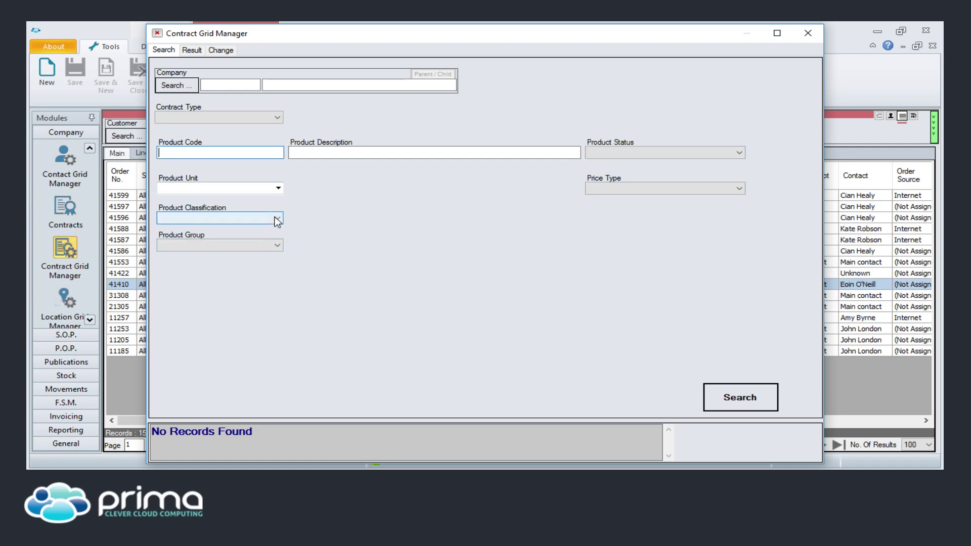
pyautogui.click(277, 220)
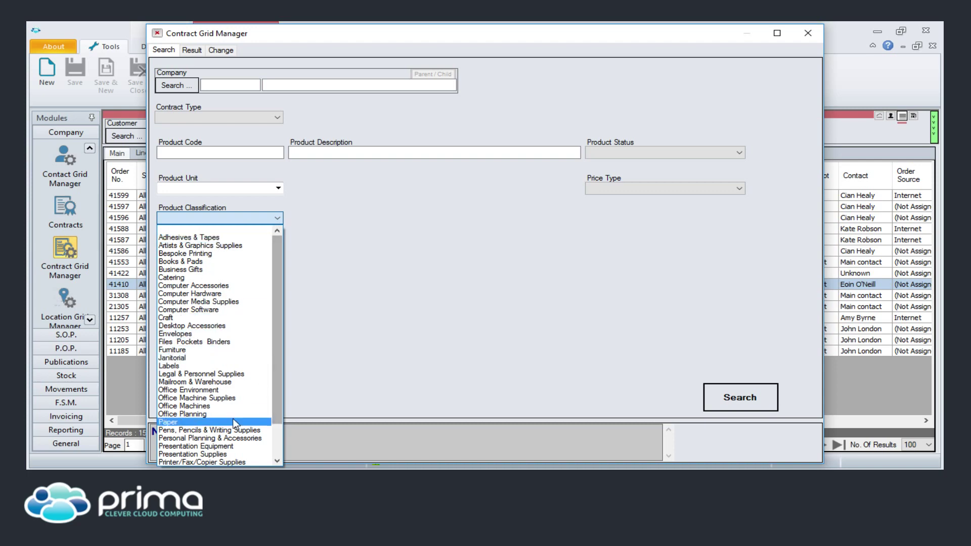
pyautogui.click(210, 423)
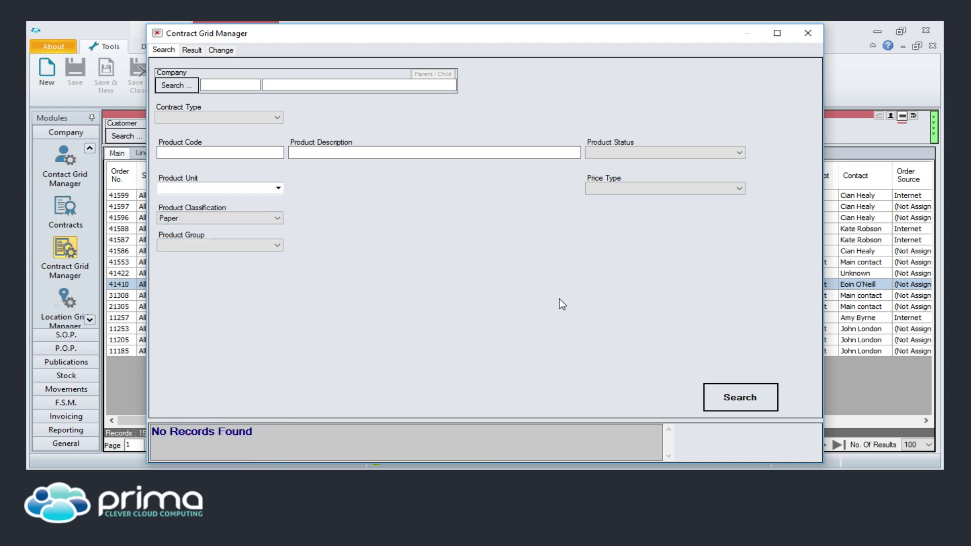
pyautogui.click(736, 398)
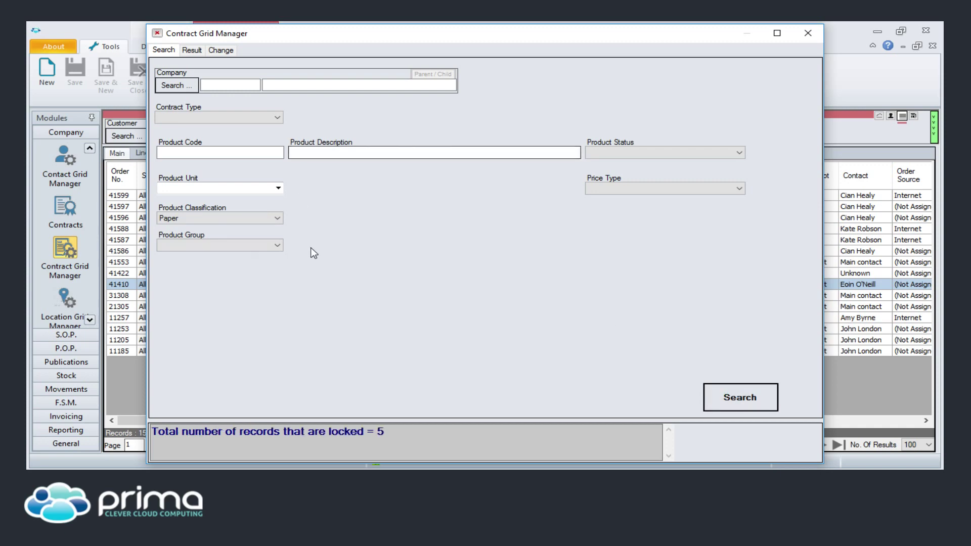
pyautogui.click(192, 49)
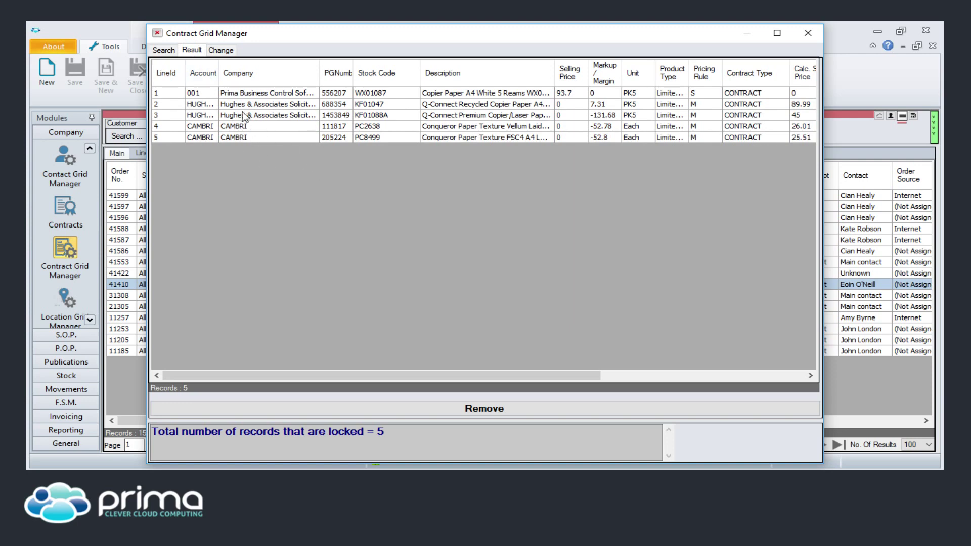
# Enter 30 for setting the contract lines' selling price with markup/margin, and close the Contract Grid Manager without applying.
pyautogui.click(221, 50)
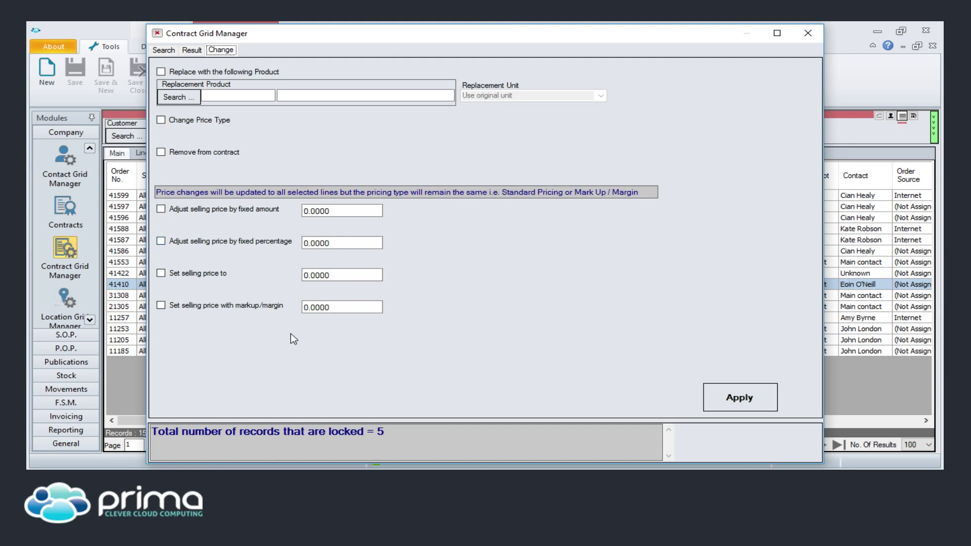
pyautogui.click(336, 307)
pyautogui.write('30')
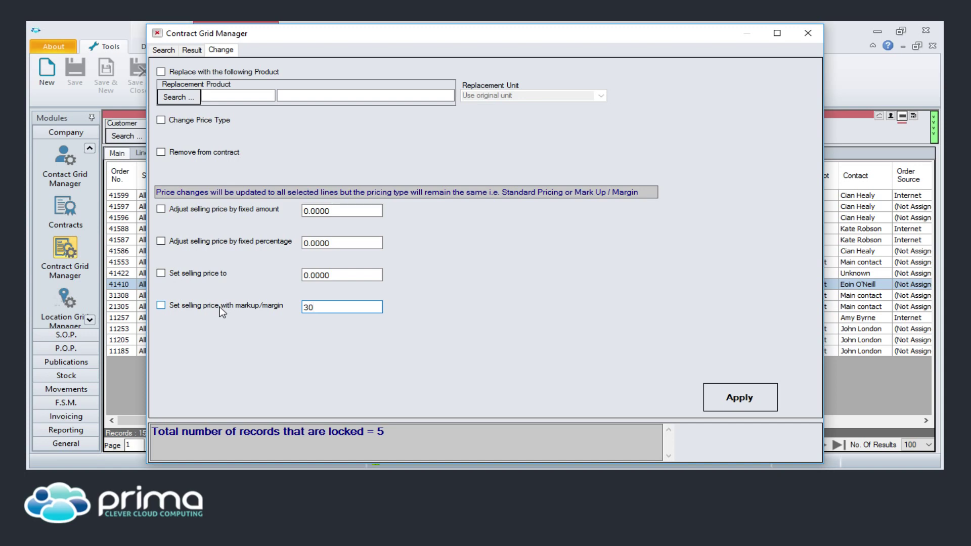
pyautogui.click(220, 307)
pyautogui.click(809, 36)
pyautogui.click(217, 77)
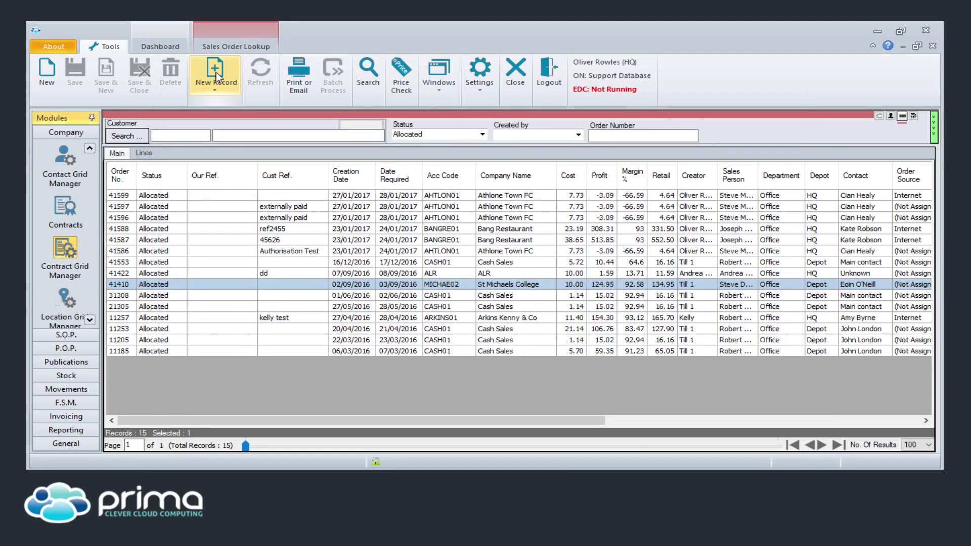
pyautogui.click(225, 80)
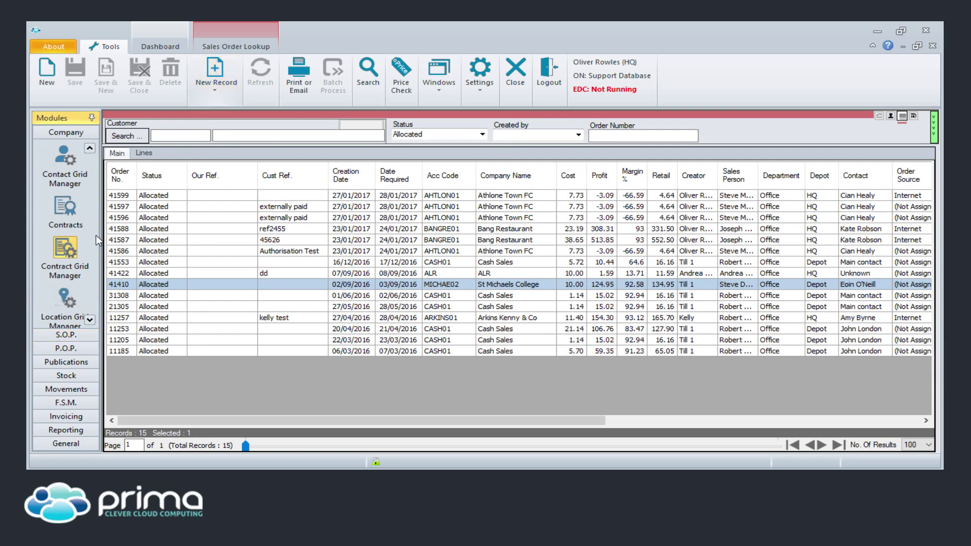
# Look up the purchase orders with status Outstanding and open the first one, from supplier VOW.
pyautogui.click(62, 349)
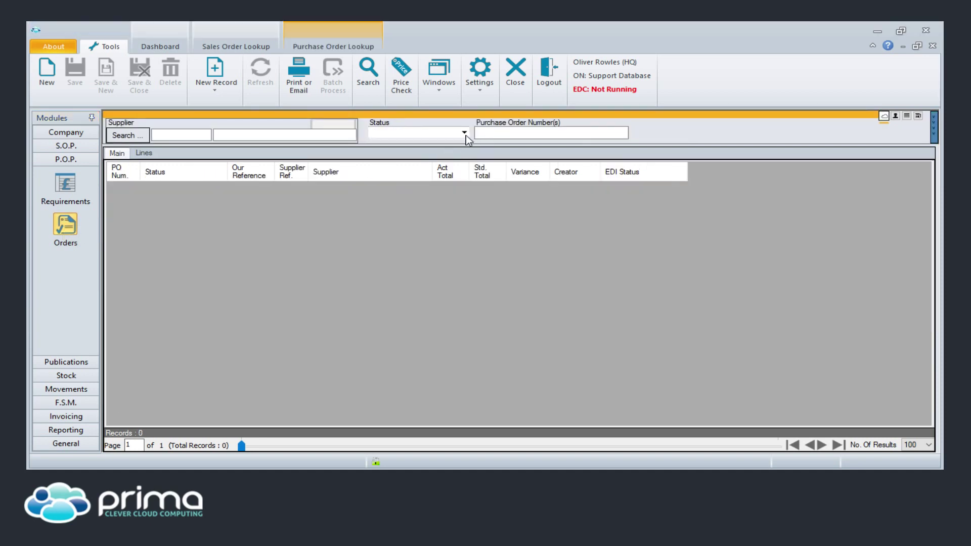
pyautogui.click(464, 133)
pyautogui.click(376, 145)
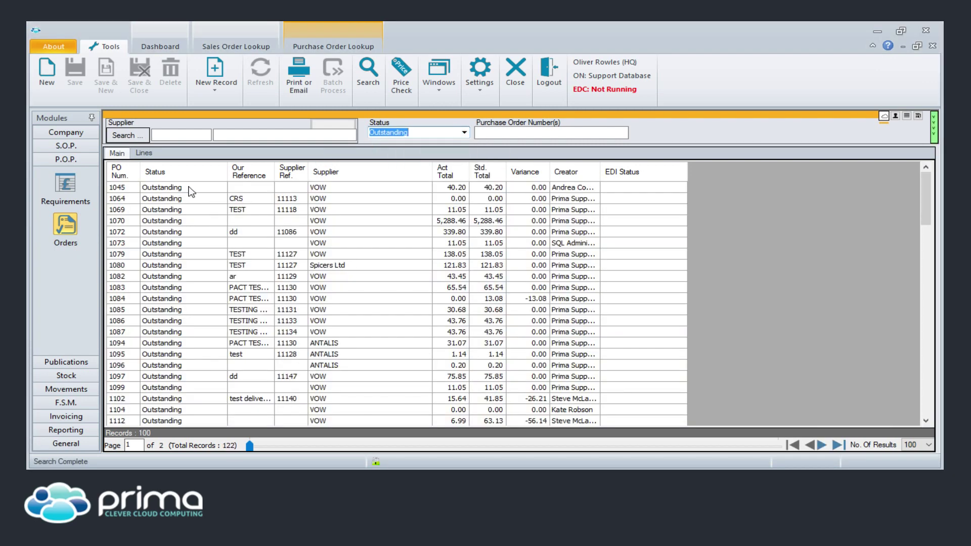
pyautogui.click(187, 187)
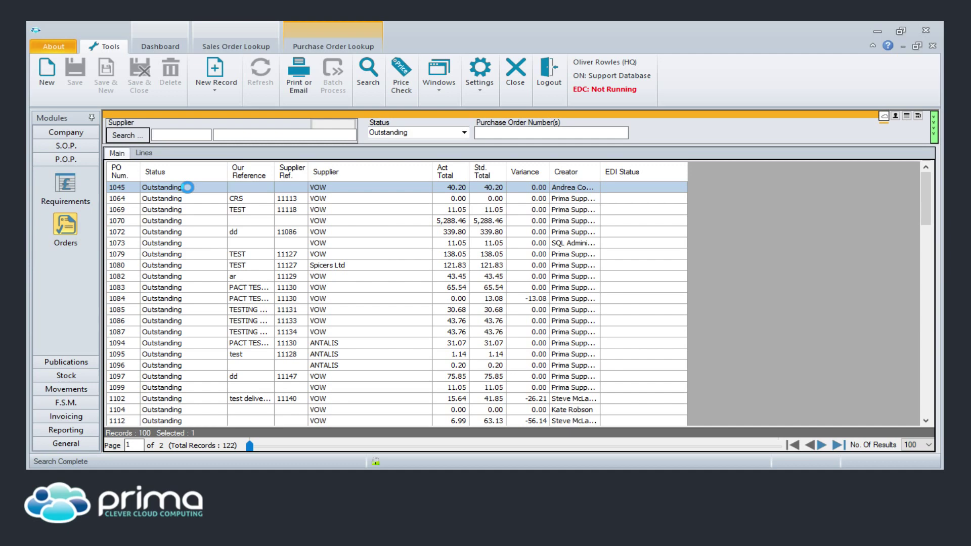
pyautogui.doubleClick(189, 189)
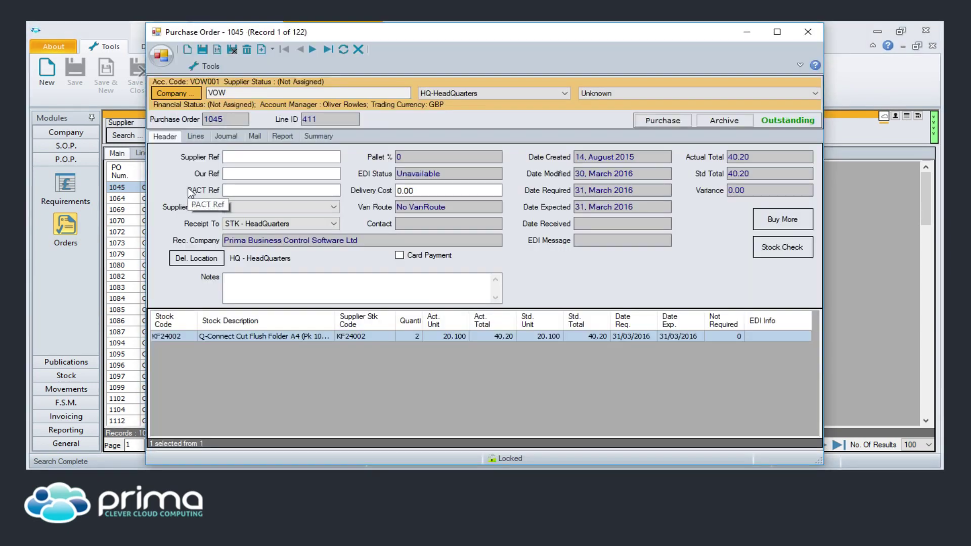
# Add one of item KF24001 to the VOW purchase order from its summary, and return to the order's header details.
pyautogui.click(320, 137)
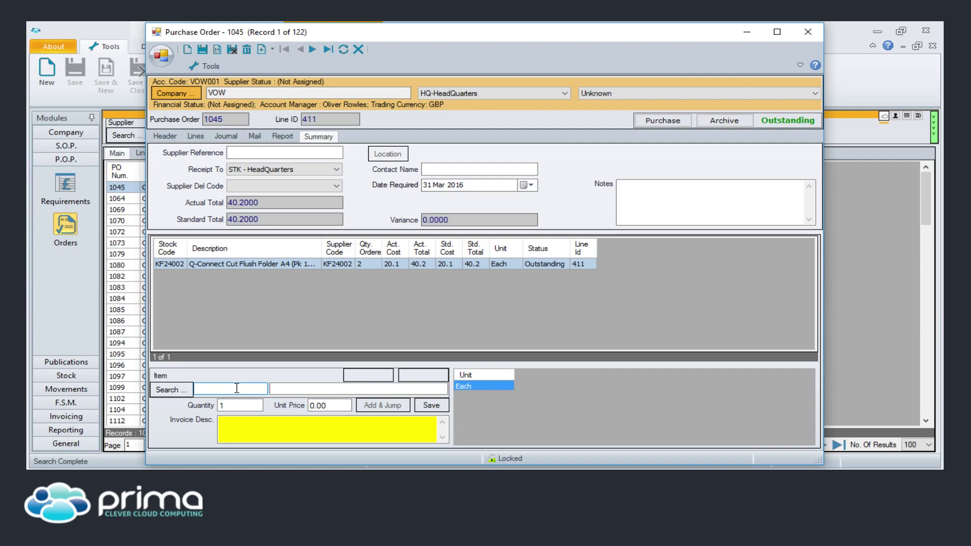
pyautogui.write('kf24001')
pyautogui.press('Tab')
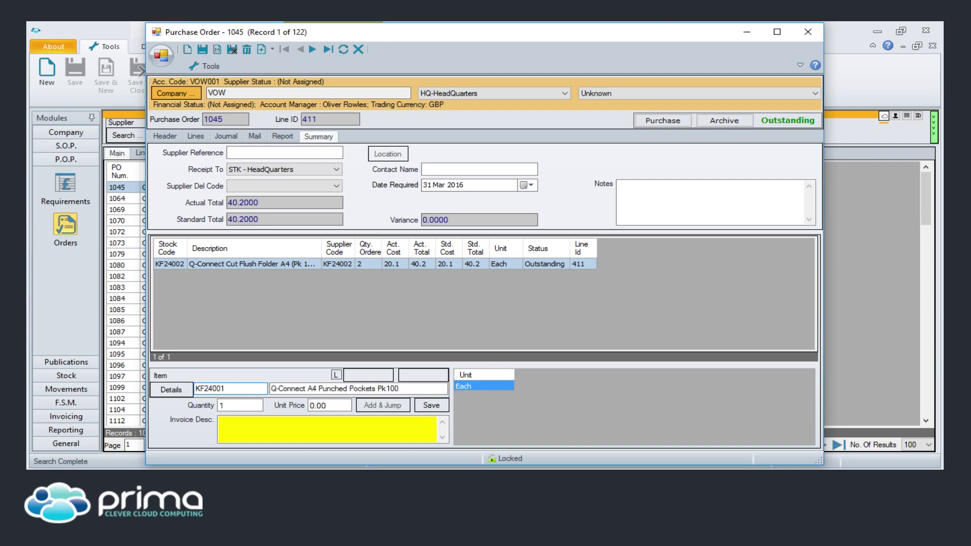
pyautogui.click(431, 407)
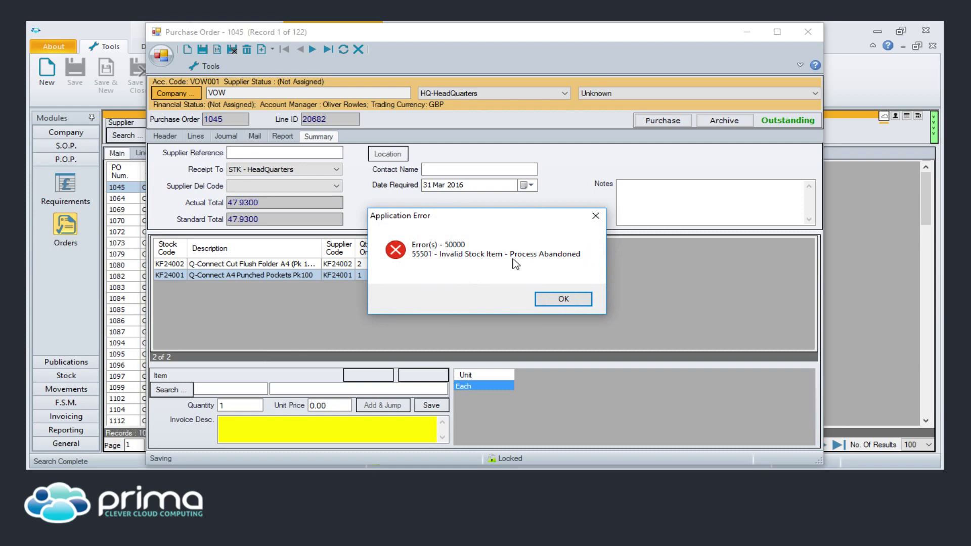
pyautogui.click(558, 303)
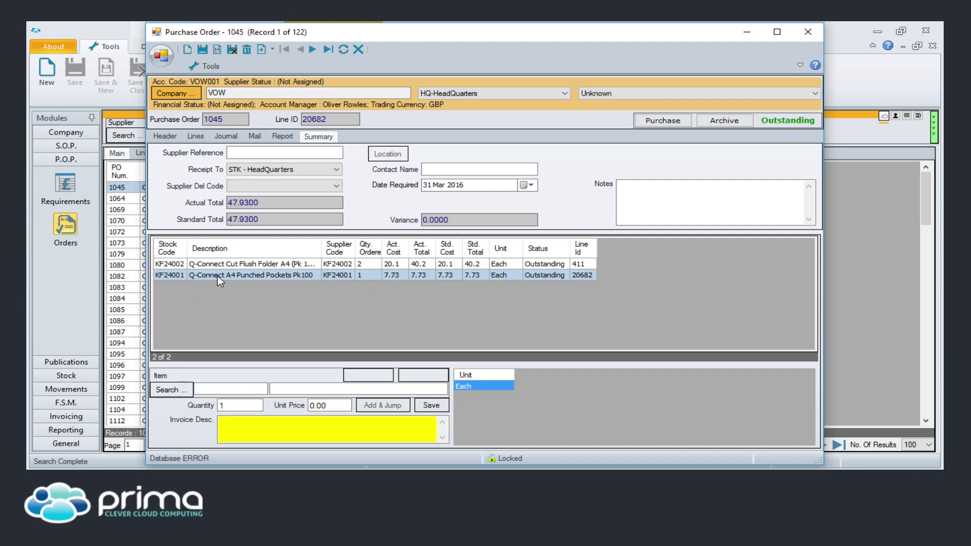
pyautogui.click(234, 386)
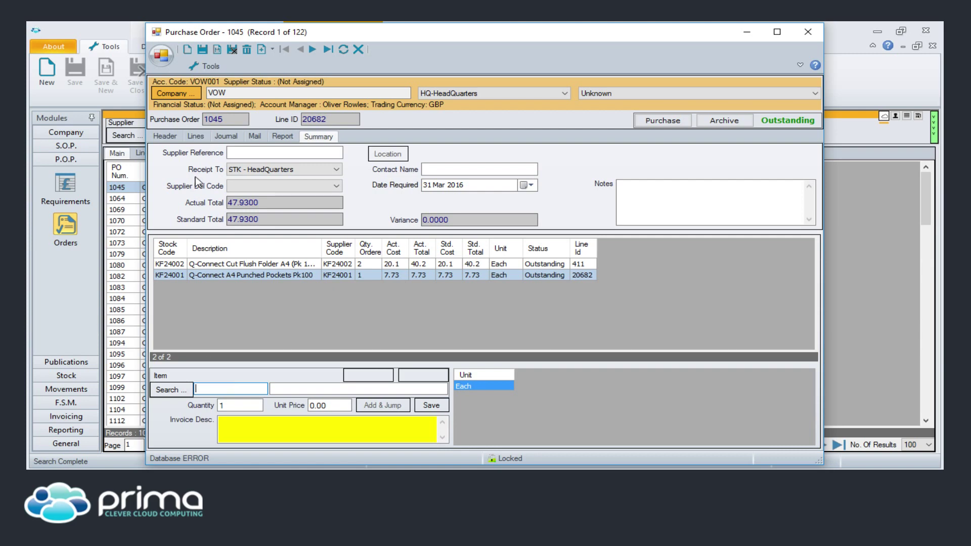
pyautogui.click(165, 137)
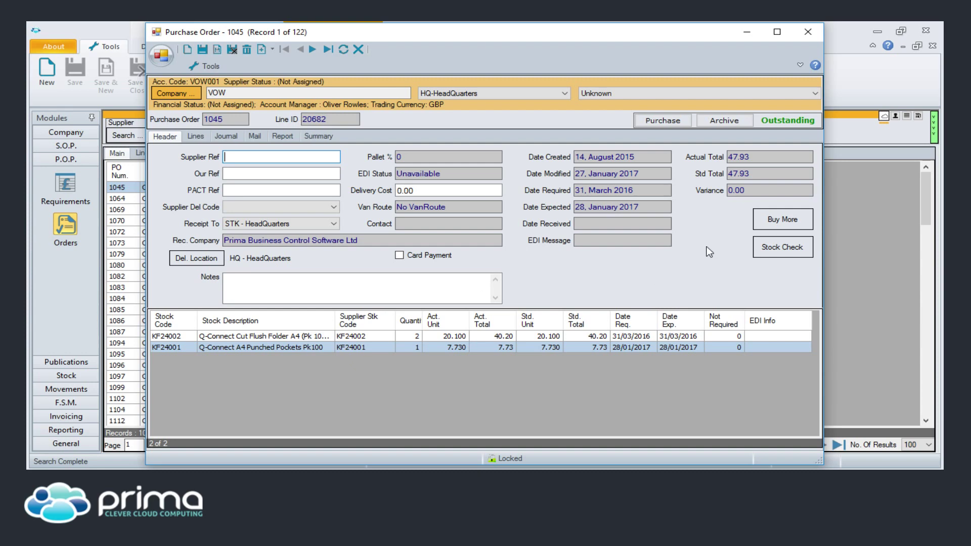
# View the Buy More list of additional purchase requirements, close it without adding anything, and show the order's summary.
pyautogui.click(781, 221)
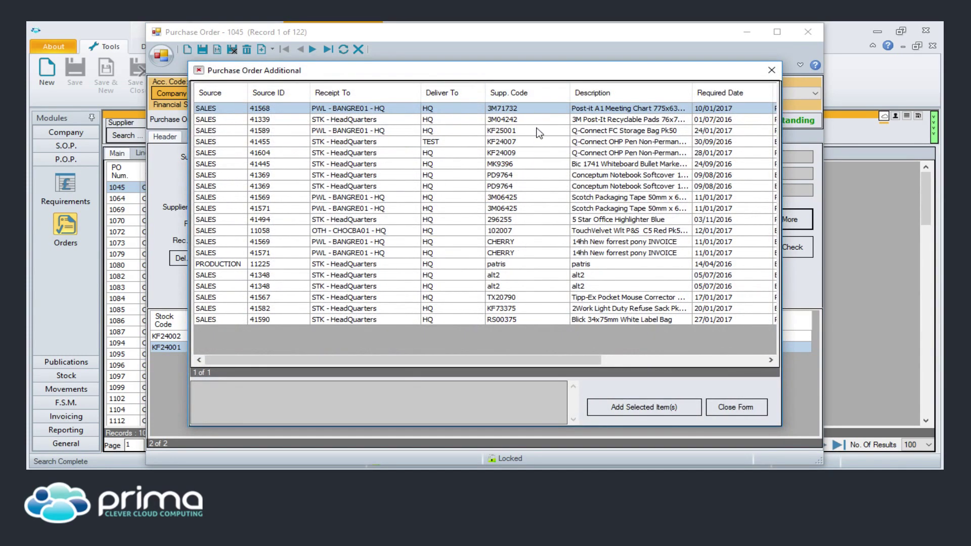
pyautogui.click(744, 409)
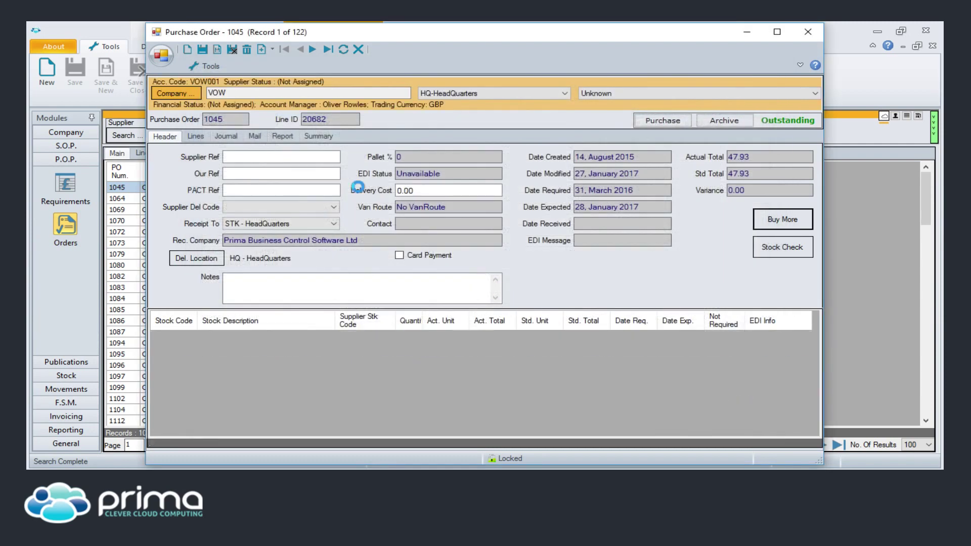
pyautogui.click(317, 136)
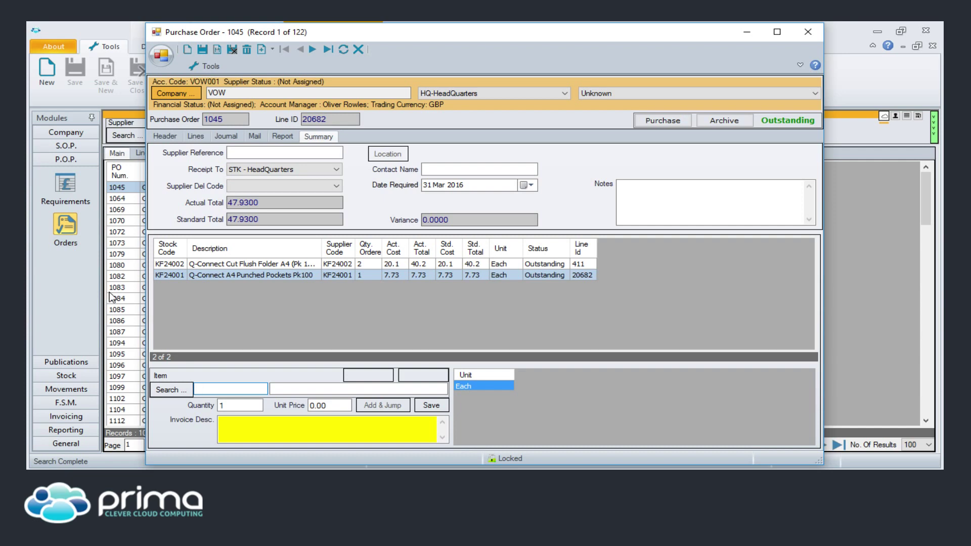
# Start a blank new line among the purchase order's lines, cancel it, revisit the summary, and close the order.
pyautogui.click(195, 137)
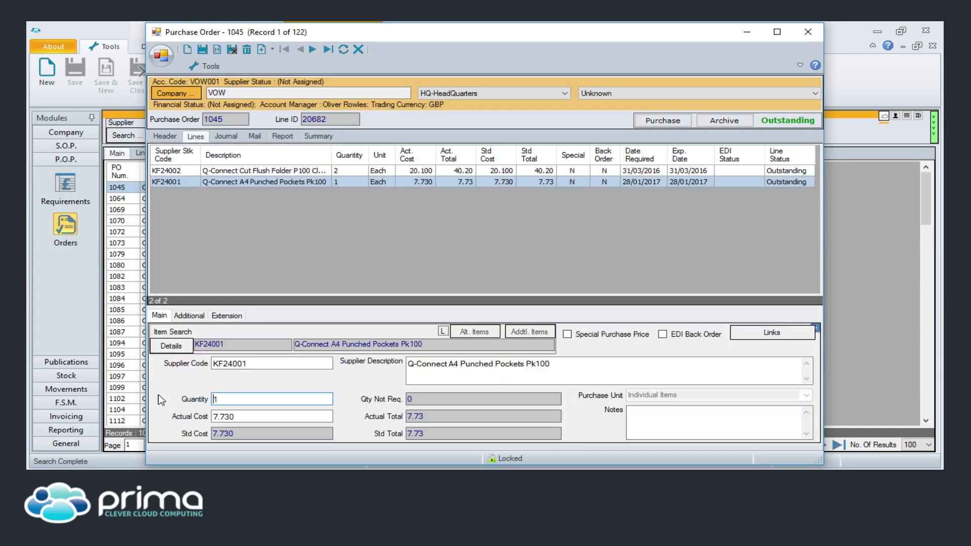
pyautogui.click(188, 49)
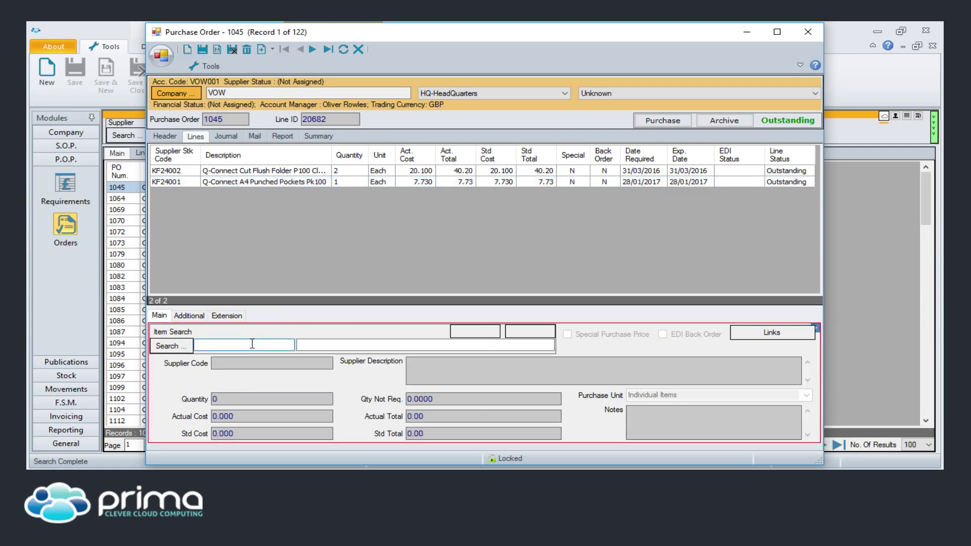
pyautogui.press('Escape')
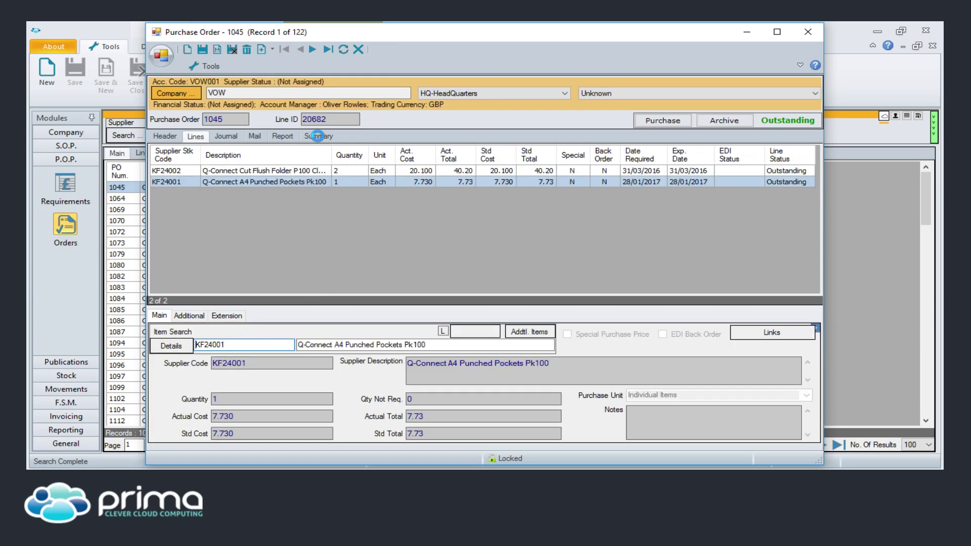
pyautogui.click(317, 136)
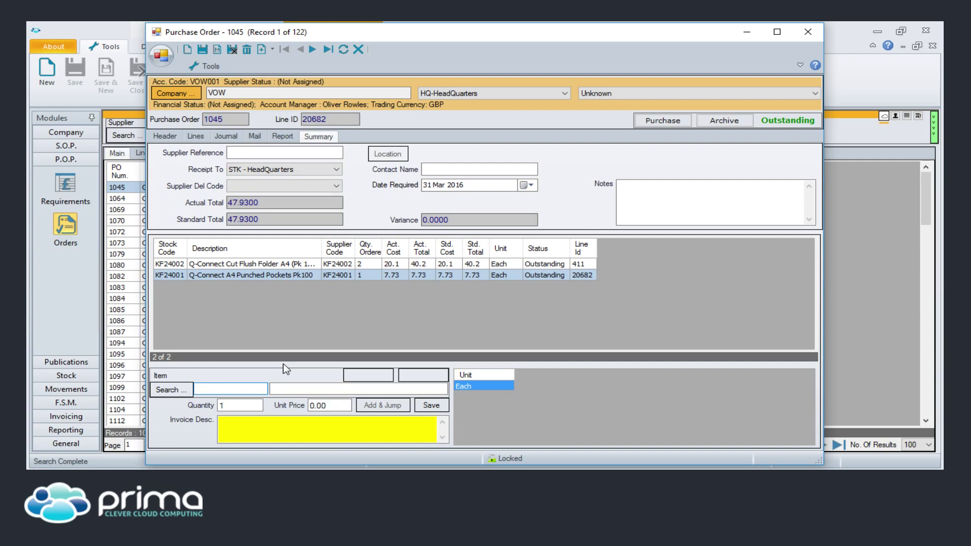
pyautogui.click(801, 34)
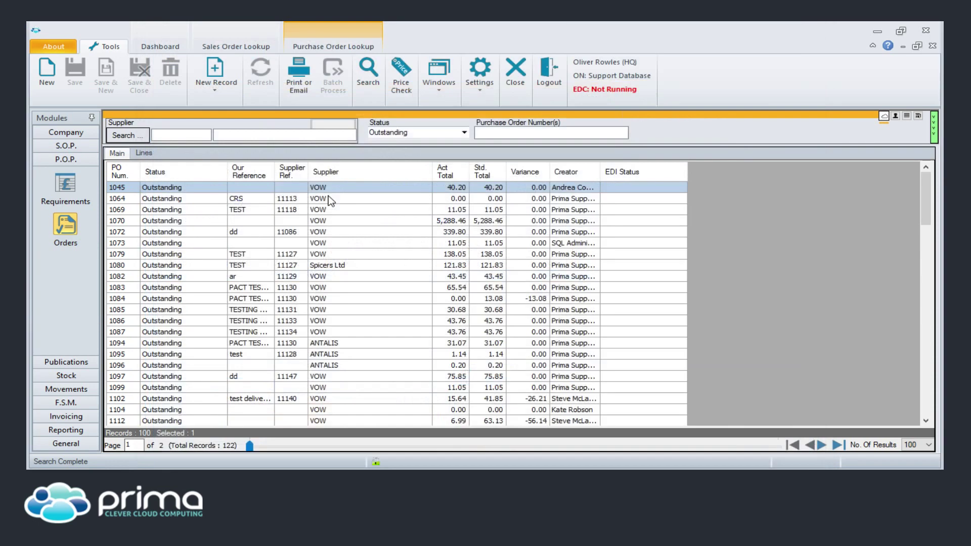
# Open the Reporting module's reports lookup and search for standard reports in Report format only, excluding spreadsheets.
pyautogui.click(78, 431)
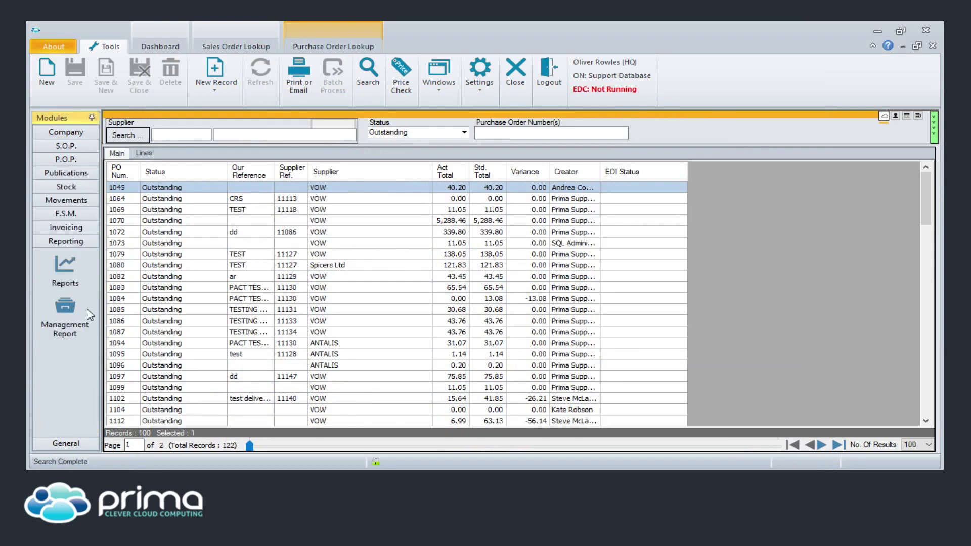
pyautogui.click(69, 265)
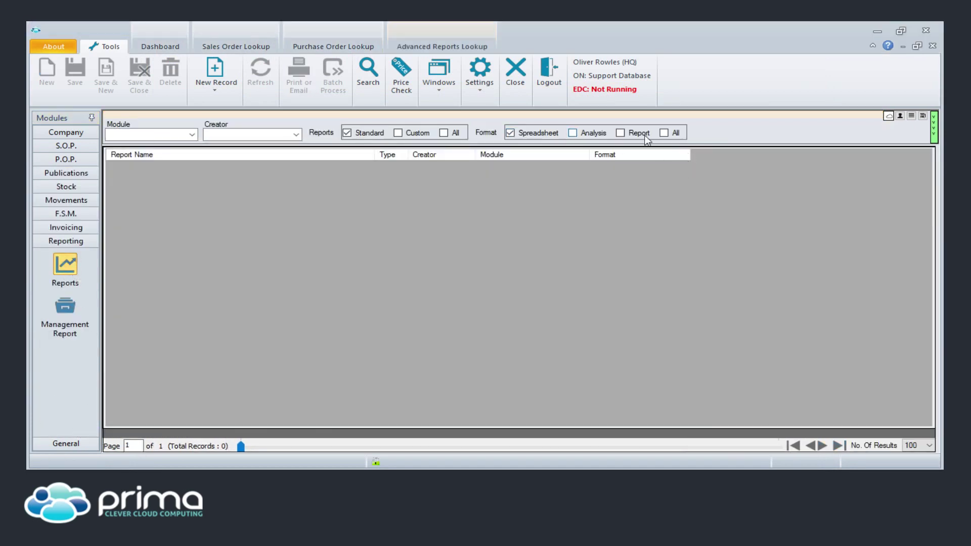
pyautogui.click(515, 135)
pyautogui.click(633, 134)
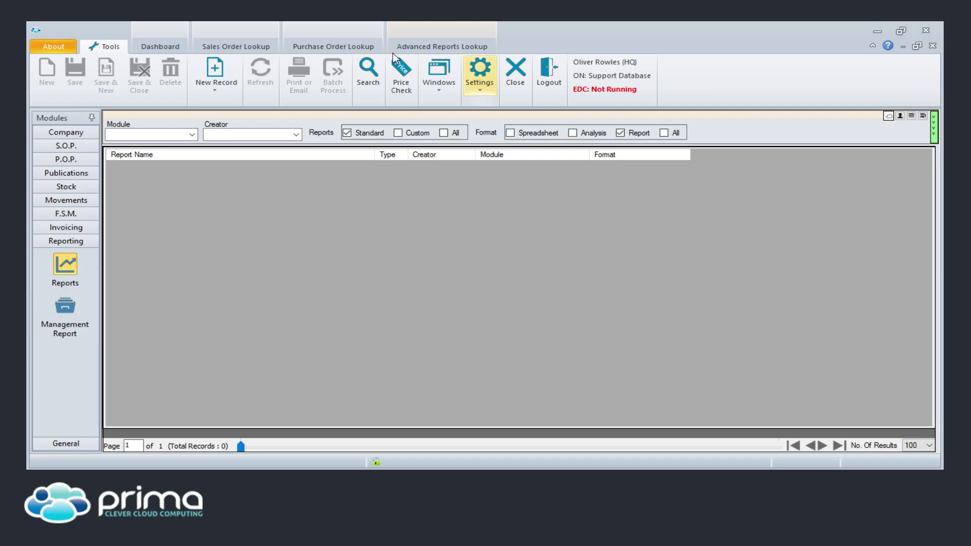
pyautogui.click(370, 81)
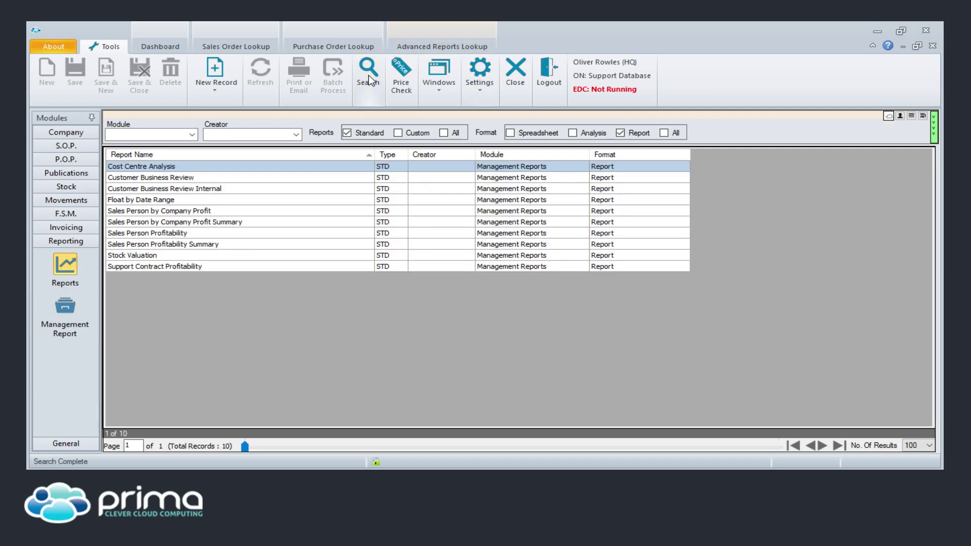
# Open the Customer Business Review report from the management reports list.
pyautogui.click(195, 177)
pyautogui.click(196, 176)
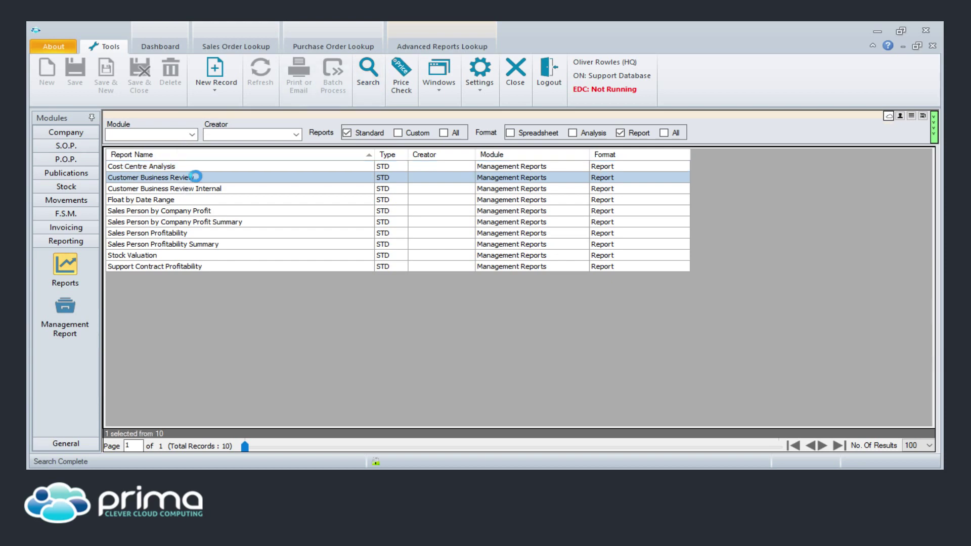
pyautogui.doubleClick(196, 176)
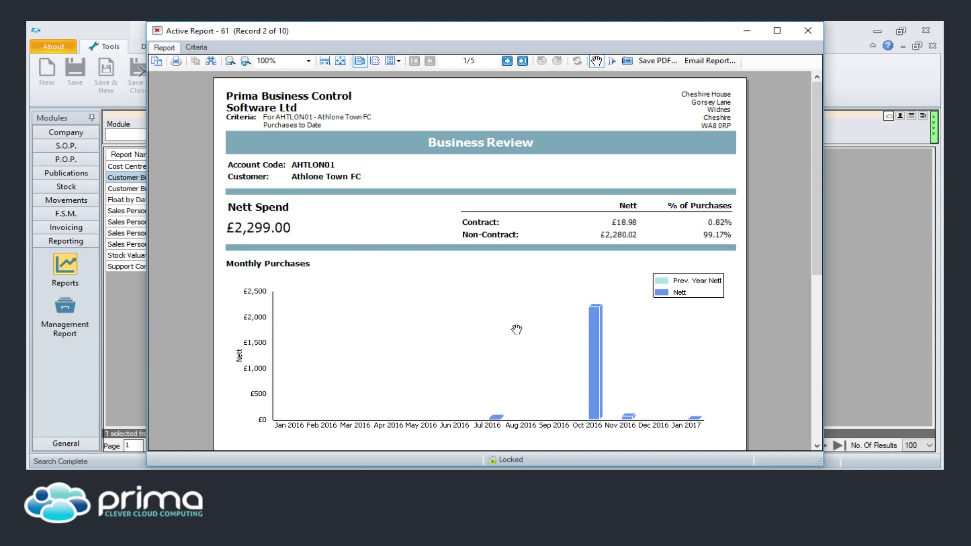
# Examine the Business Review's monthly purchases, fill rates, ordering habits, order sources and product classification analysis through page 4.
pyautogui.scroll(-5, 528, 323)
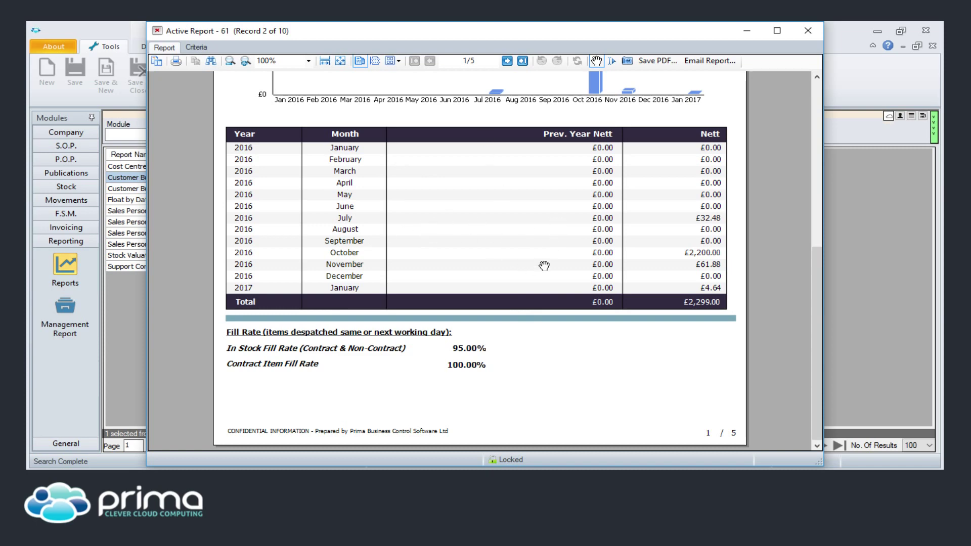
pyautogui.click(507, 60)
pyautogui.scroll(5, 476, 262)
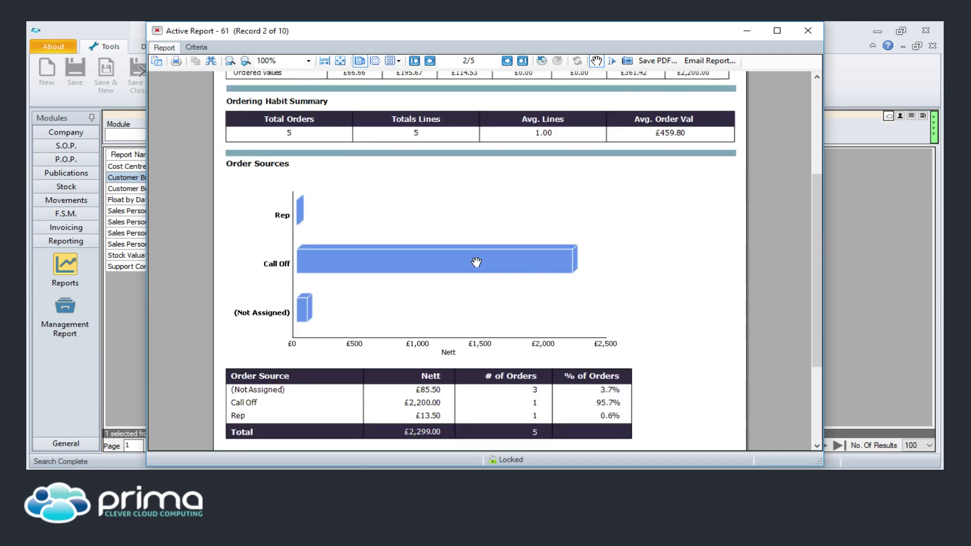
pyautogui.scroll(1, 476, 261)
pyautogui.scroll(-10, 476, 262)
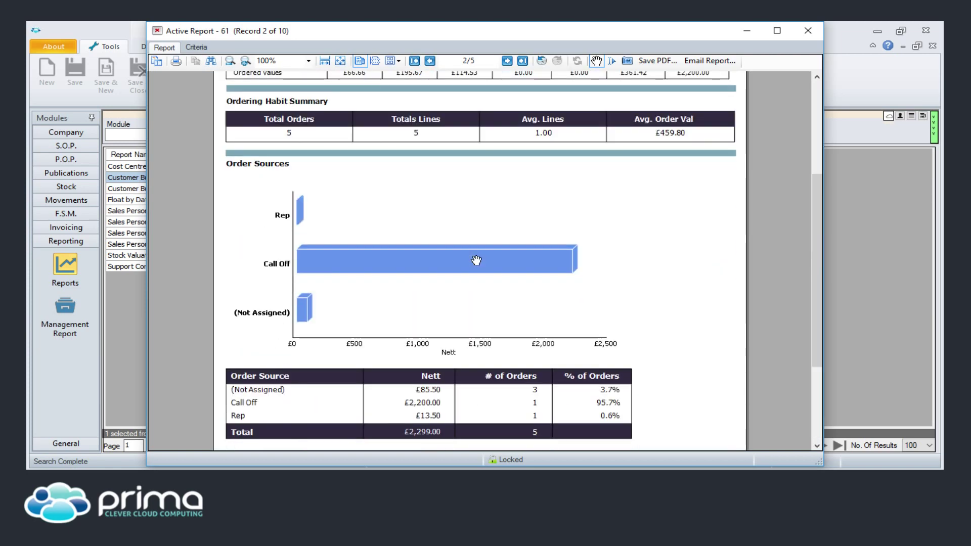
pyautogui.click(508, 61)
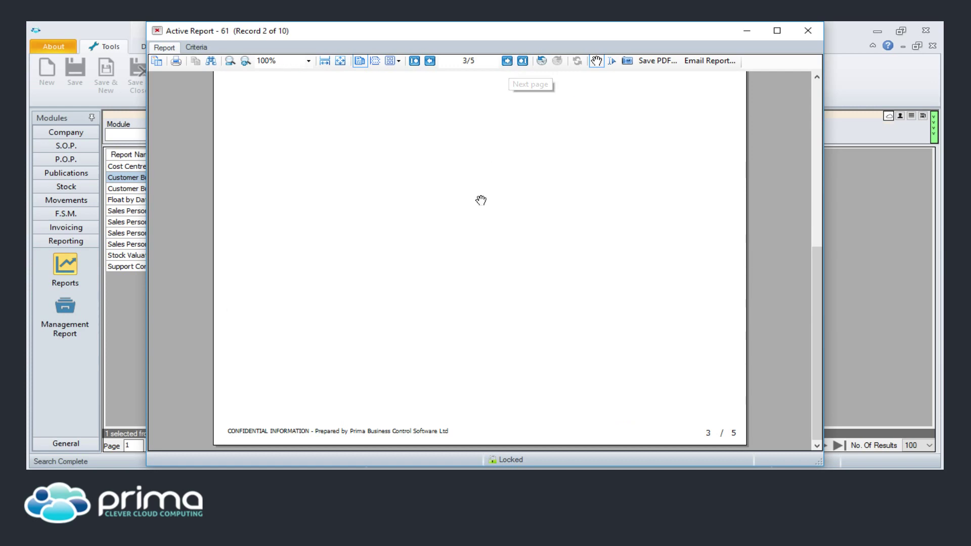
pyautogui.scroll(10, 481, 200)
pyautogui.click(514, 60)
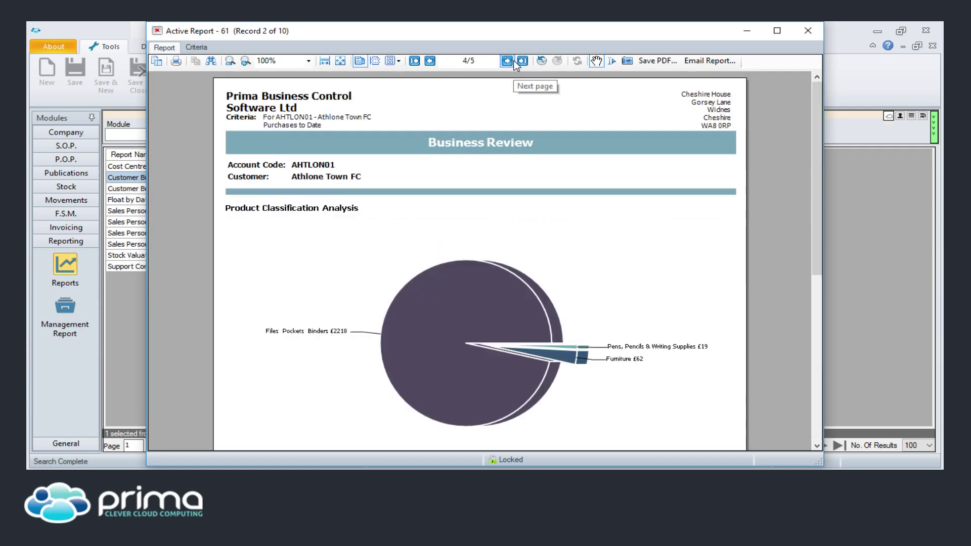
pyautogui.scroll(-1, 487, 234)
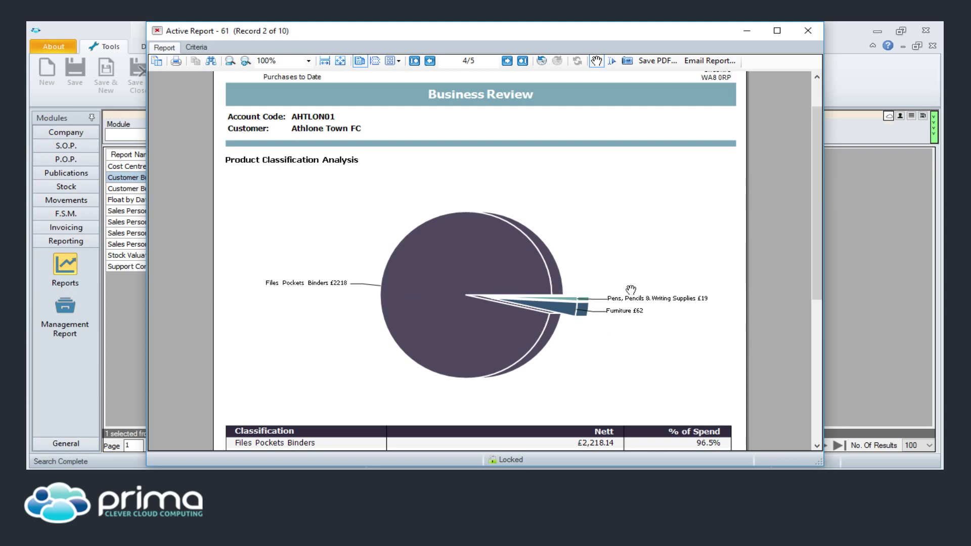
pyautogui.scroll(-5, 661, 306)
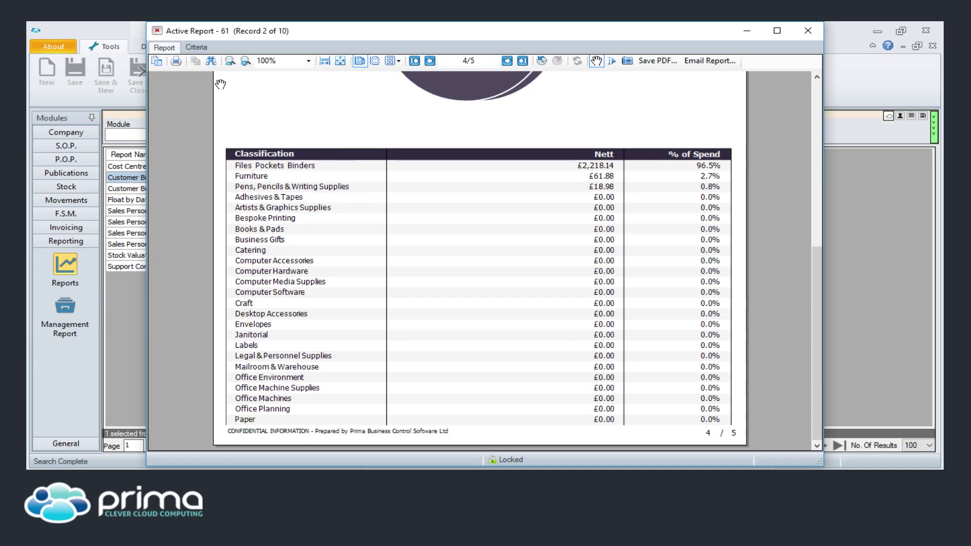
# Set the report criteria to include classification spend where the percentage is above 5%, and save the criteria.
pyautogui.click(195, 48)
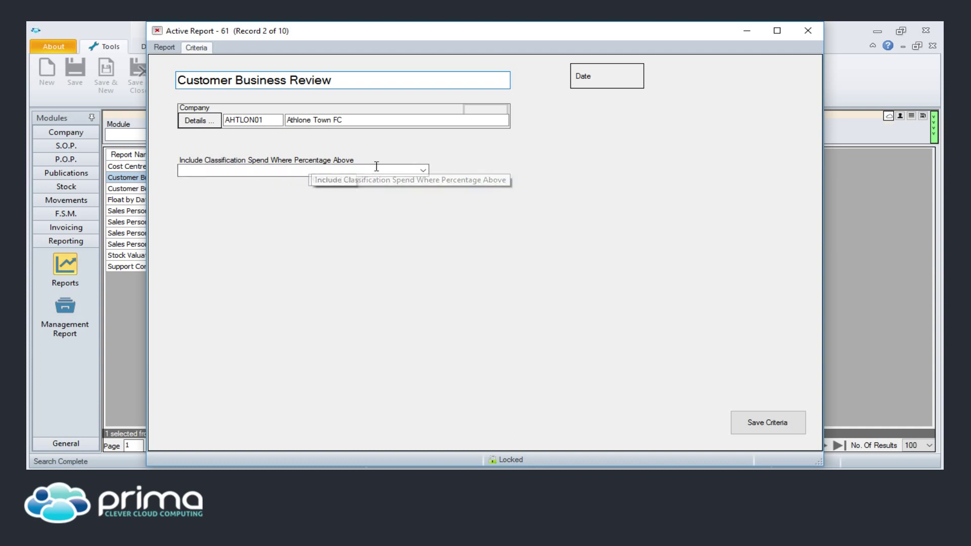
pyautogui.click(424, 171)
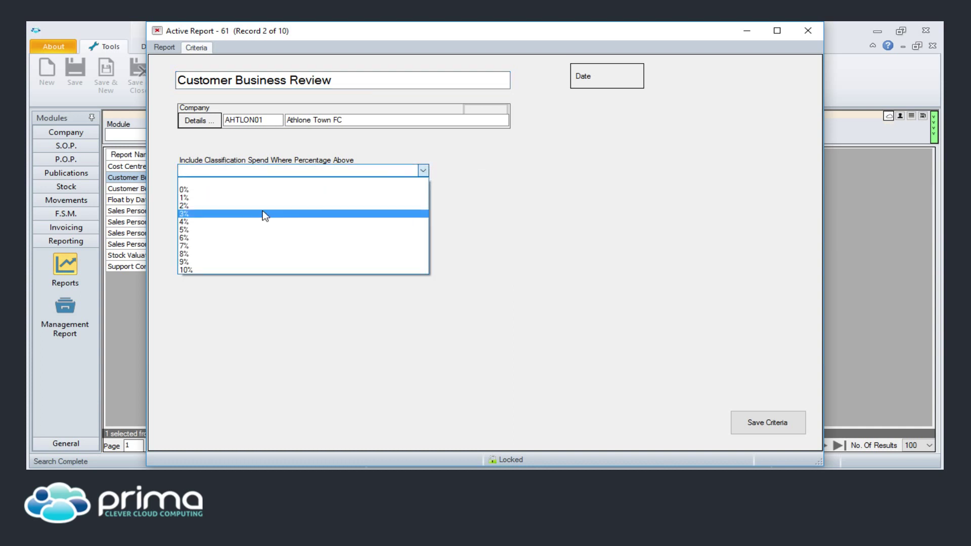
pyautogui.click(226, 231)
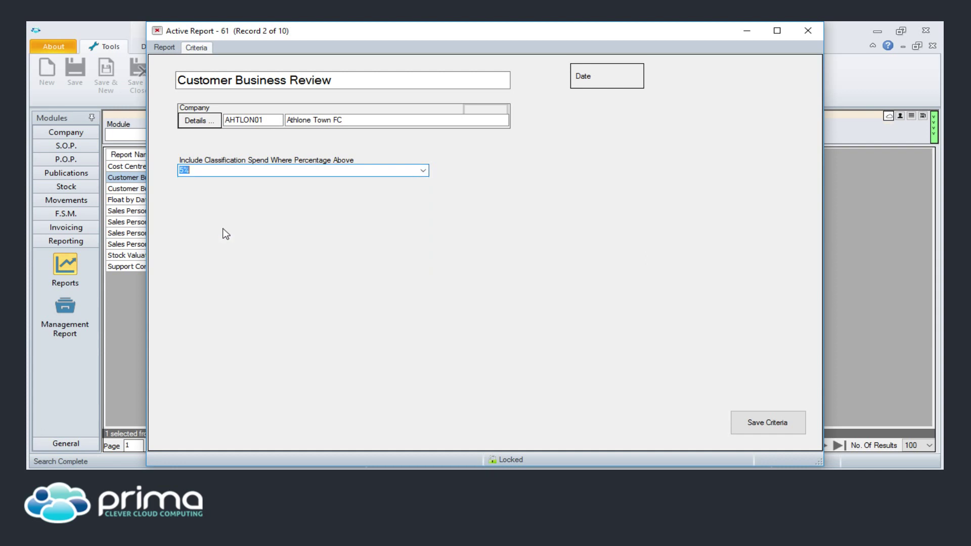
pyautogui.click(765, 423)
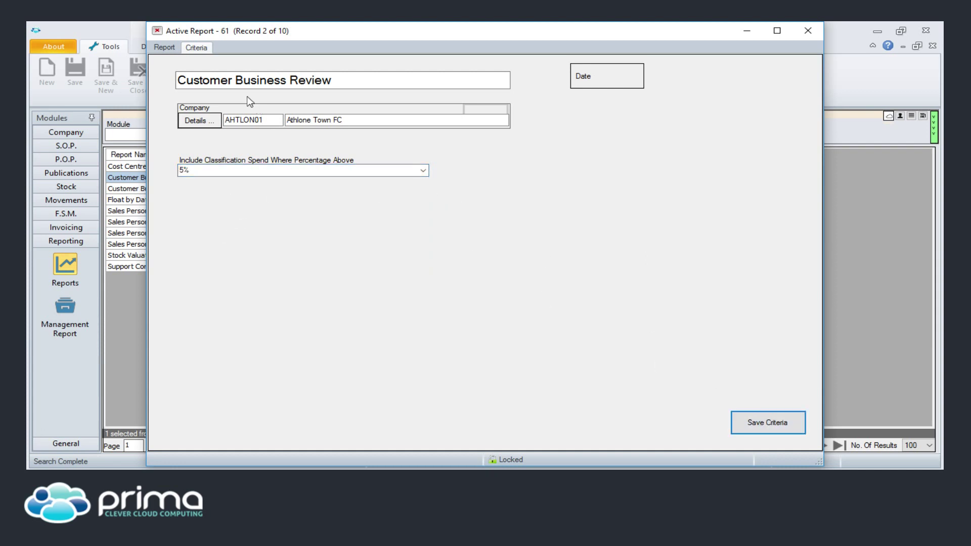
# Return to the Business Review from its first page, examine the product classification chart and table on page 4, and close the report.
pyautogui.click(169, 48)
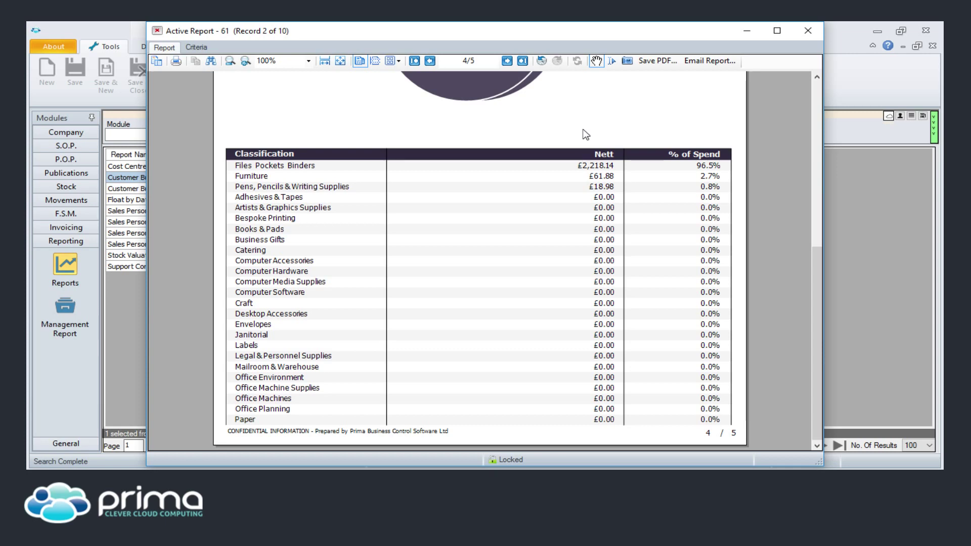
pyautogui.scroll(3, 586, 134)
pyautogui.scroll(-2, 585, 134)
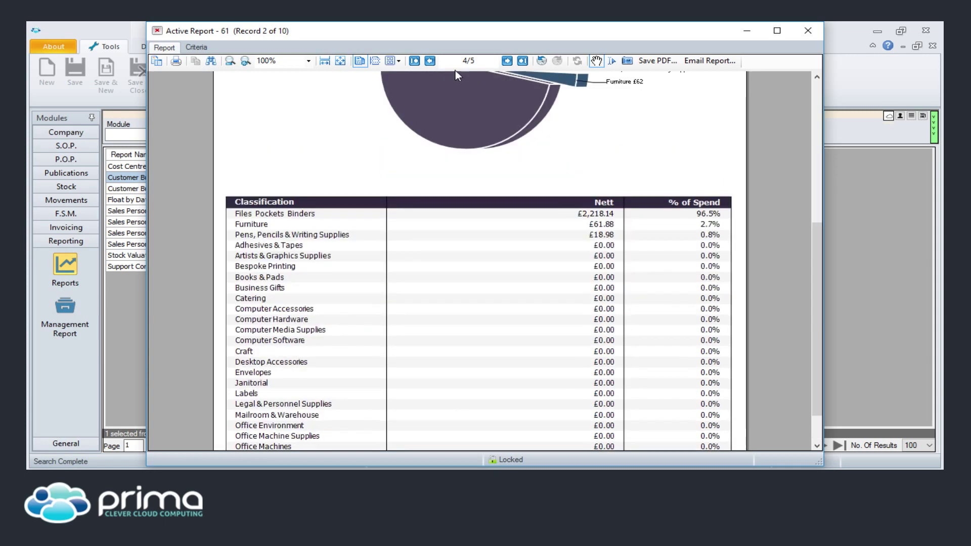
pyautogui.click(415, 61)
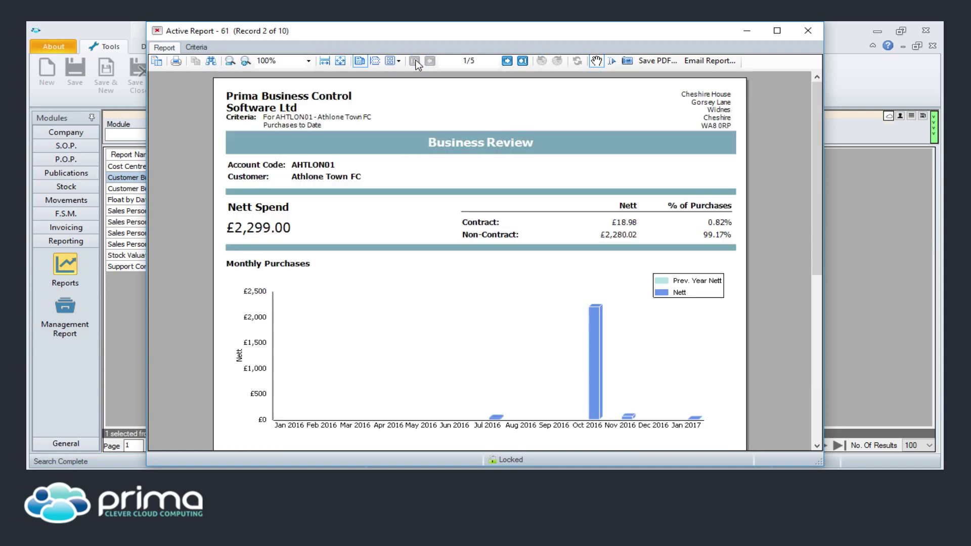
pyautogui.click(503, 64)
pyautogui.click(503, 64)
pyautogui.click(503, 64)
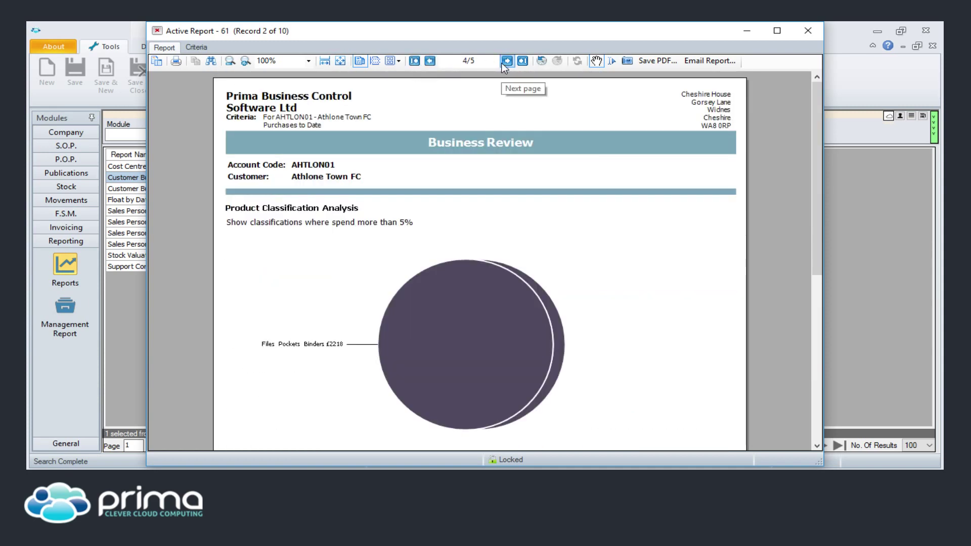
pyautogui.scroll(-3, 471, 247)
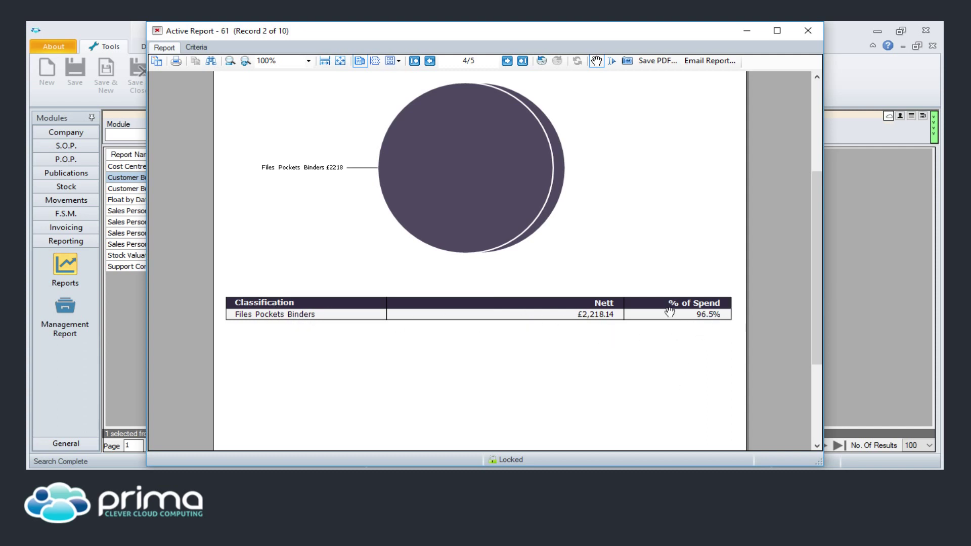
pyautogui.scroll(5, 632, 246)
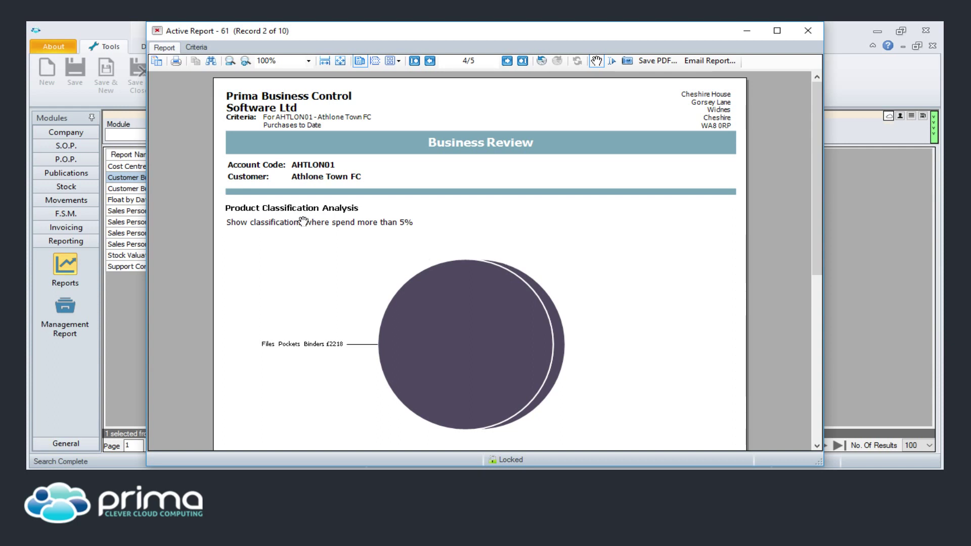
pyautogui.click(804, 32)
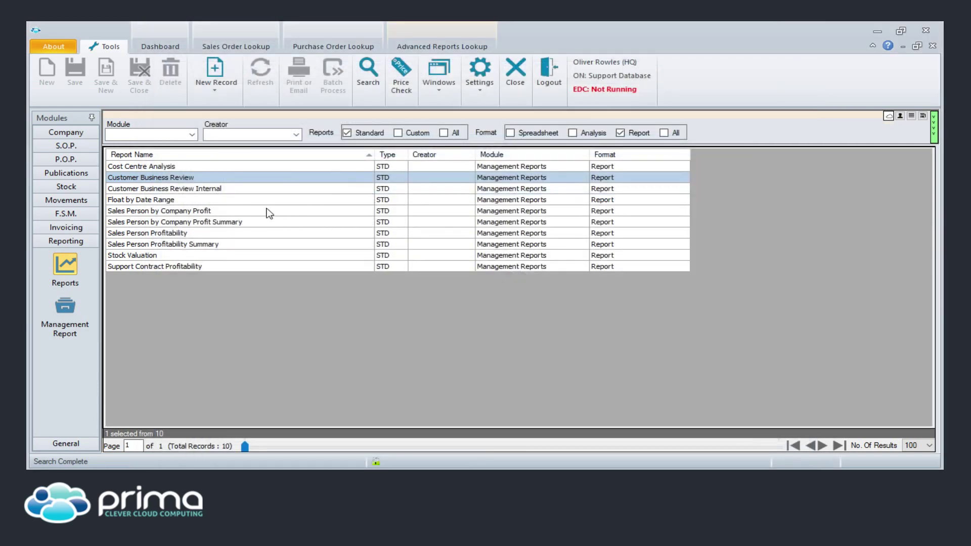